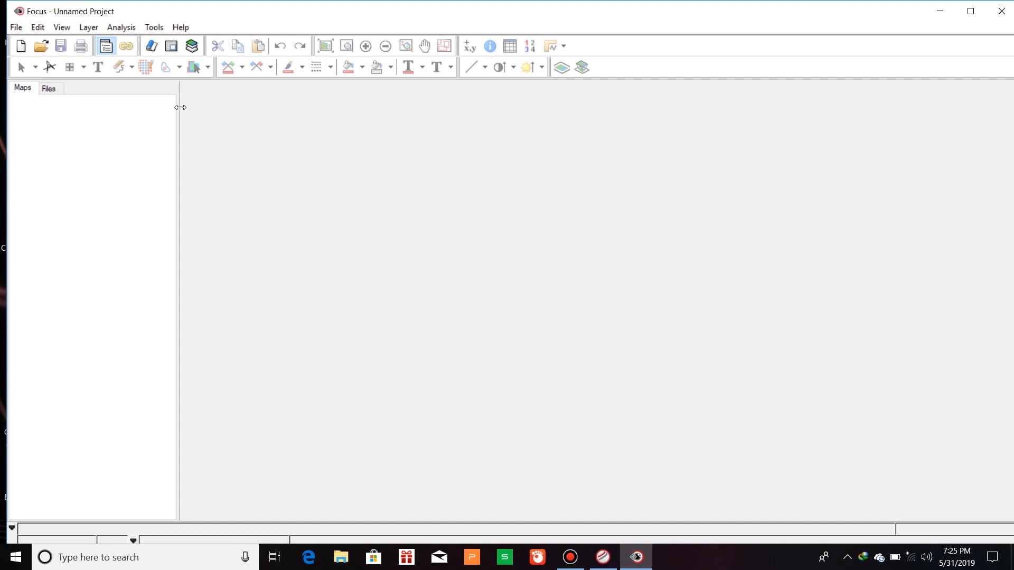
# Open the DEM NEW raster from the Data Hasil Agisoft folder inside Pelatihan Pemetaan DRONE on drive D
pyautogui.click(971, 12)
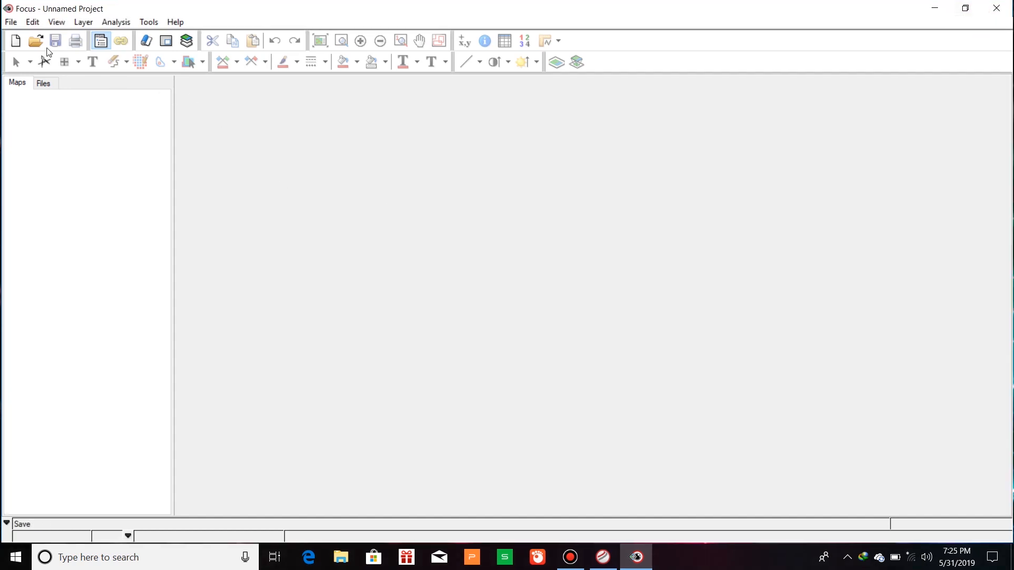
pyautogui.click(10, 24)
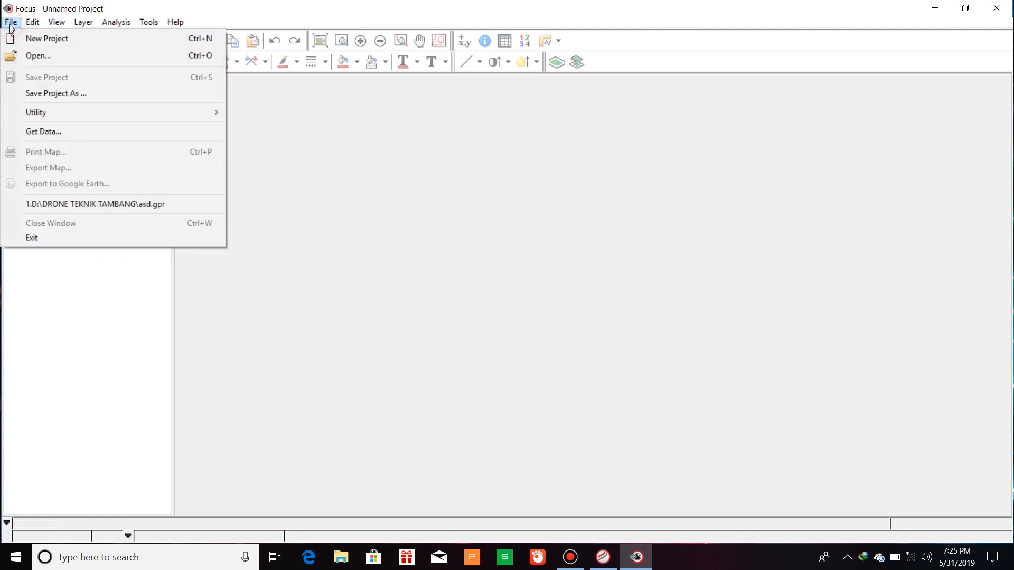
pyautogui.click(12, 55)
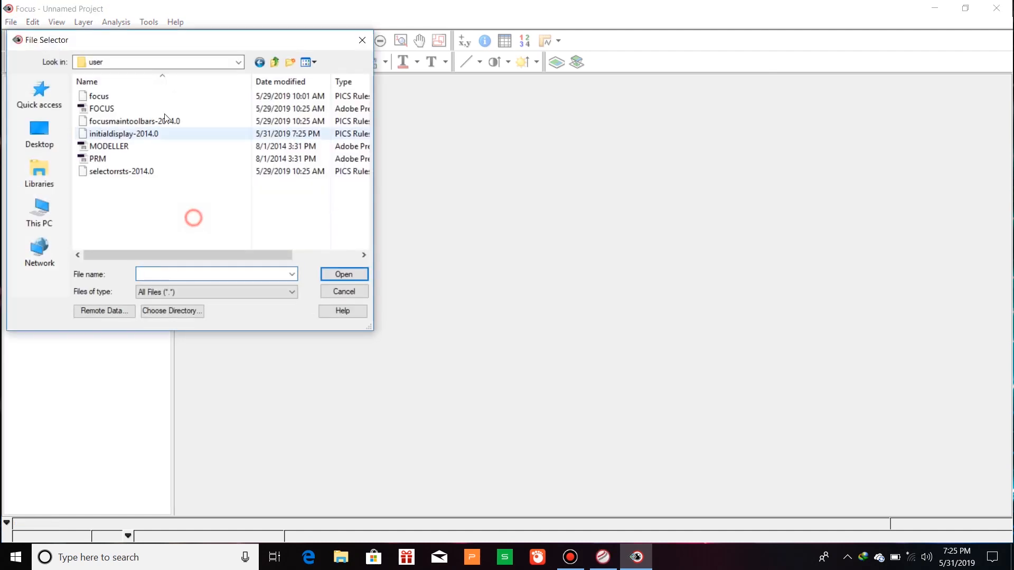
pyautogui.click(40, 213)
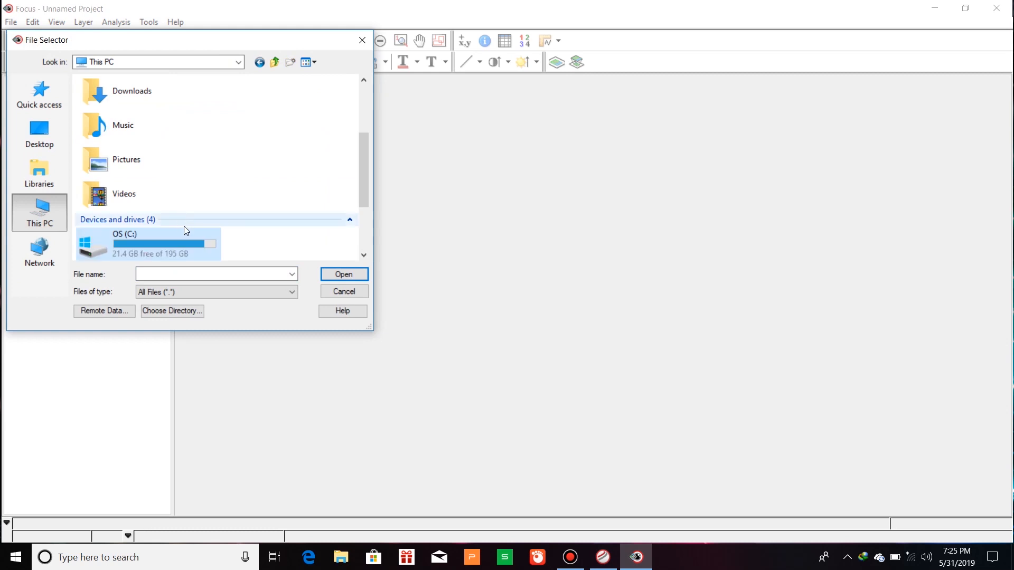
pyautogui.scroll(-2, 170, 190)
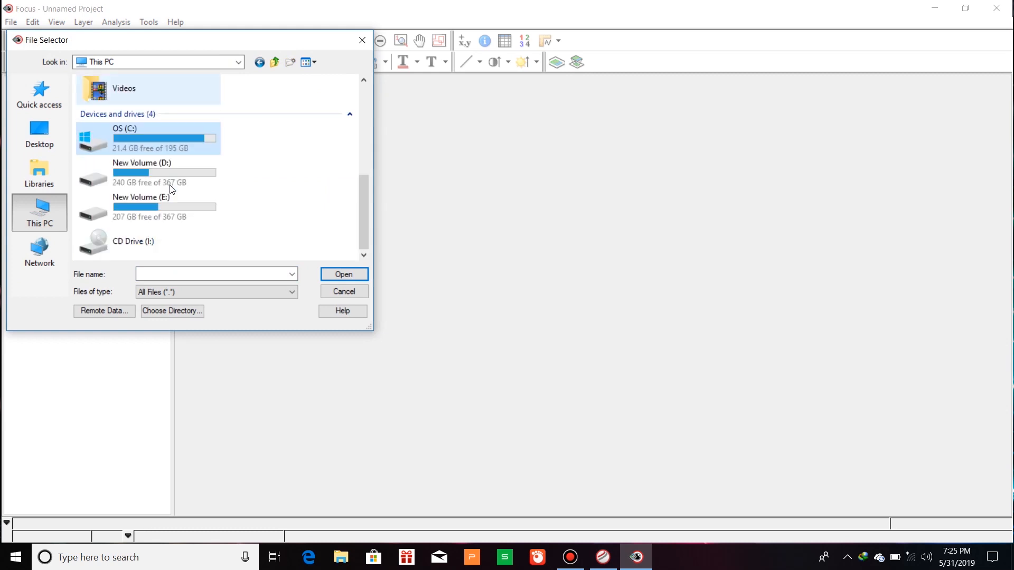
pyautogui.doubleClick(146, 165)
pyautogui.doubleClick(144, 146)
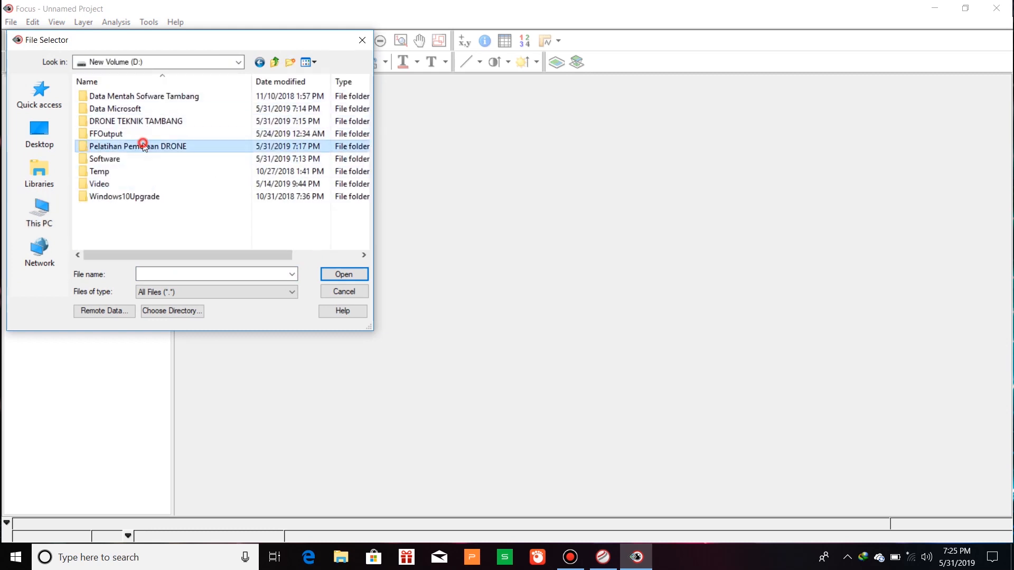
pyautogui.doubleClick(148, 122)
pyautogui.click(117, 116)
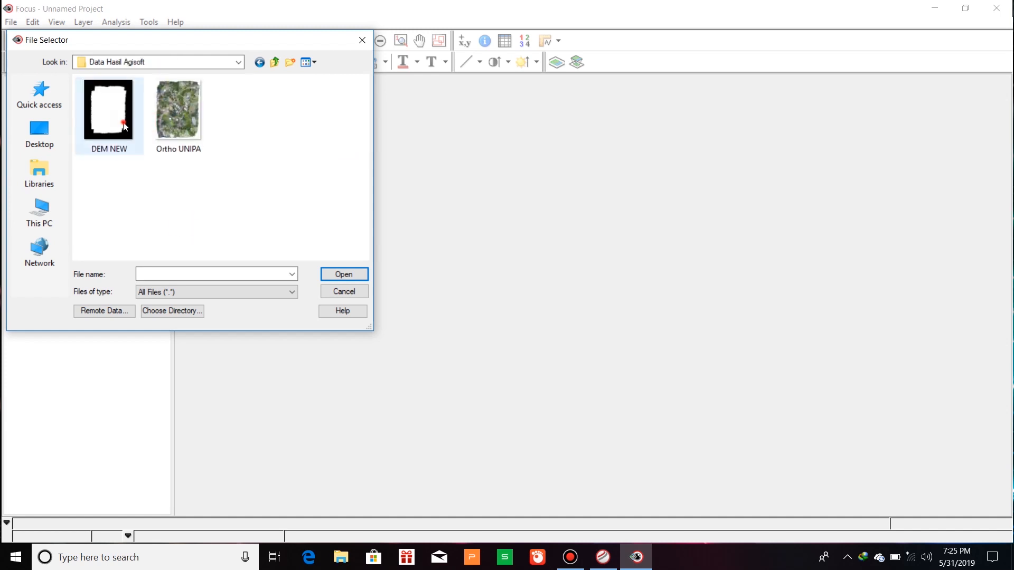
pyautogui.click(344, 274)
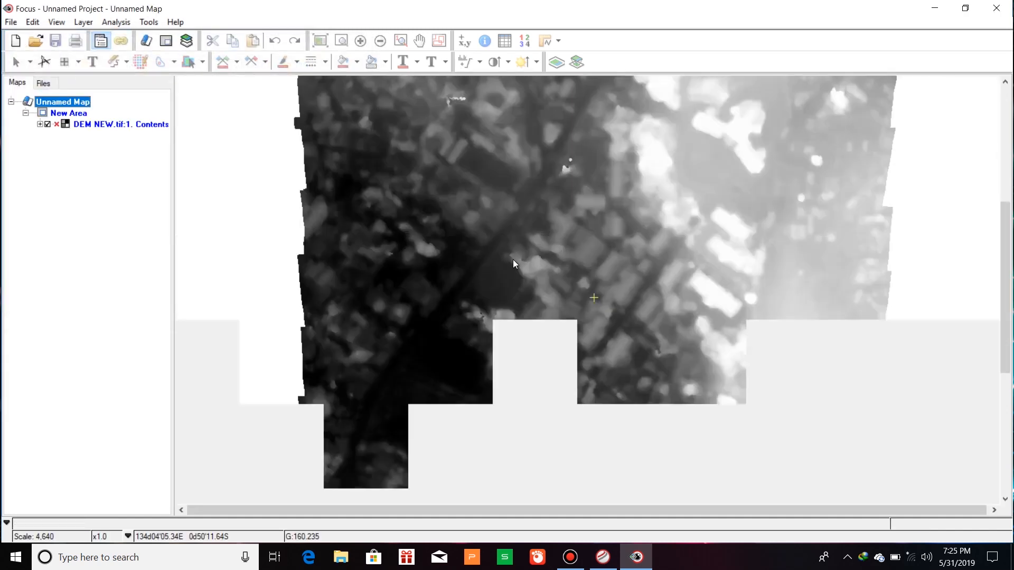
# Start saving the DEM NEW.tif layer as a new file, keeping PCIDSK (.pix) as the output format
pyautogui.scroll(-2, 495, 245)
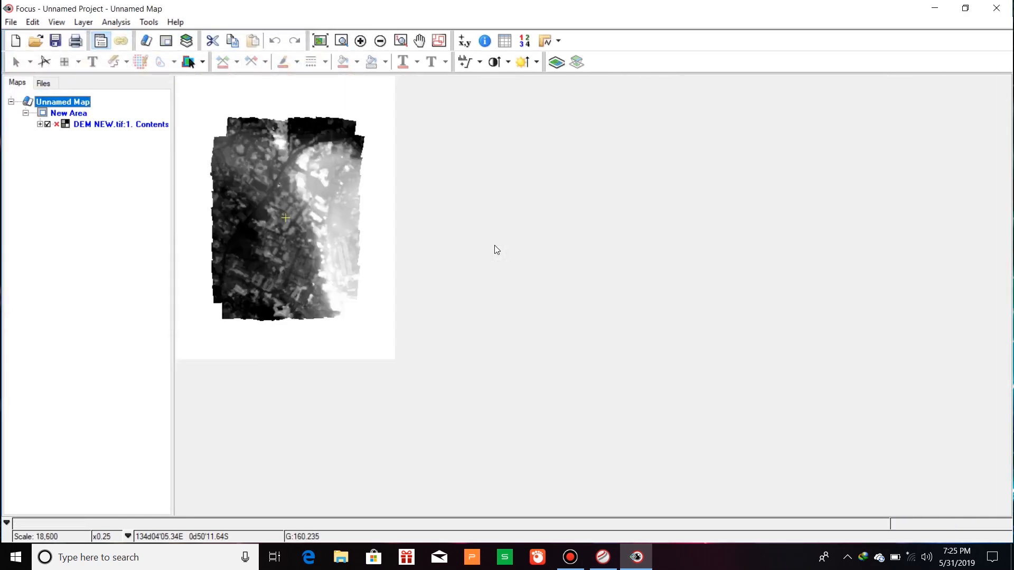
pyautogui.scroll(1, 494, 245)
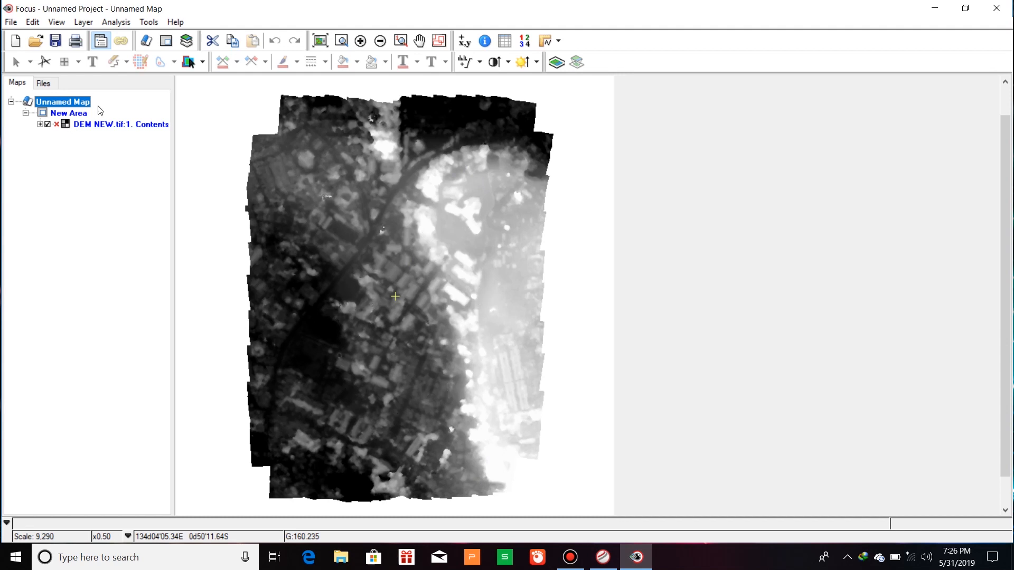
pyautogui.click(92, 124)
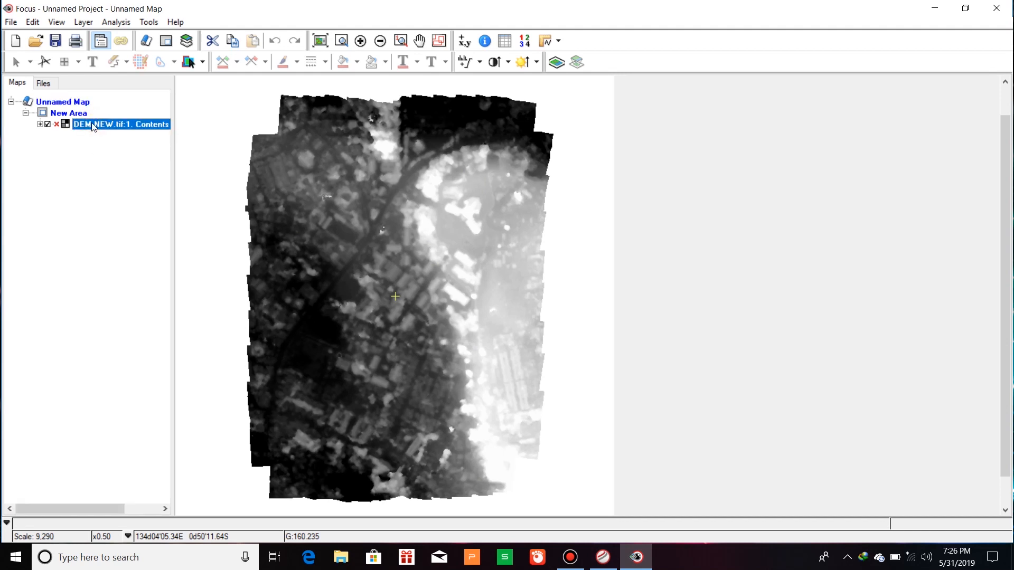
pyautogui.rightClick(93, 126)
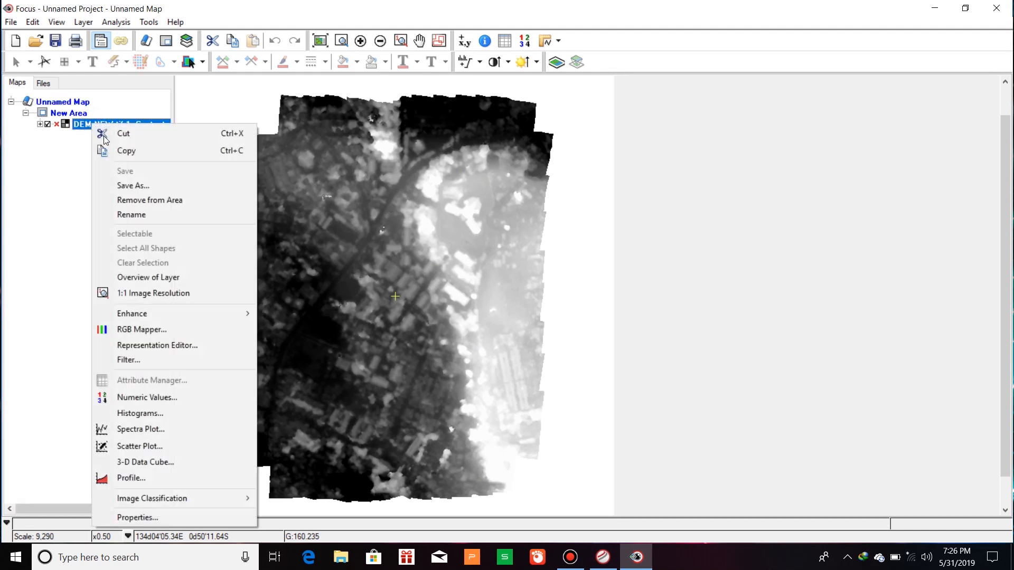
pyautogui.click(132, 185)
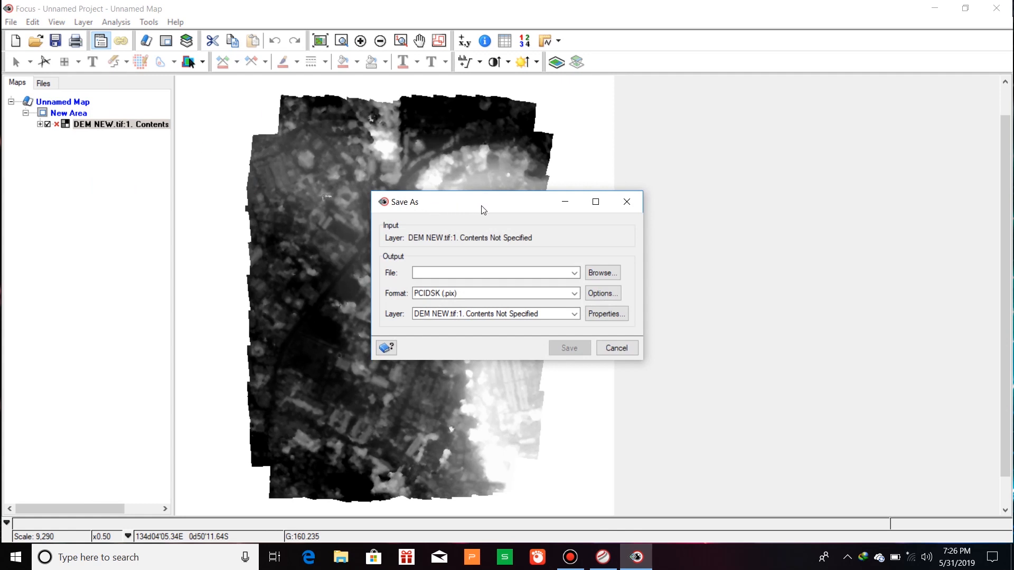
pyautogui.moveTo(482, 209); pyautogui.dragTo(738, 161)
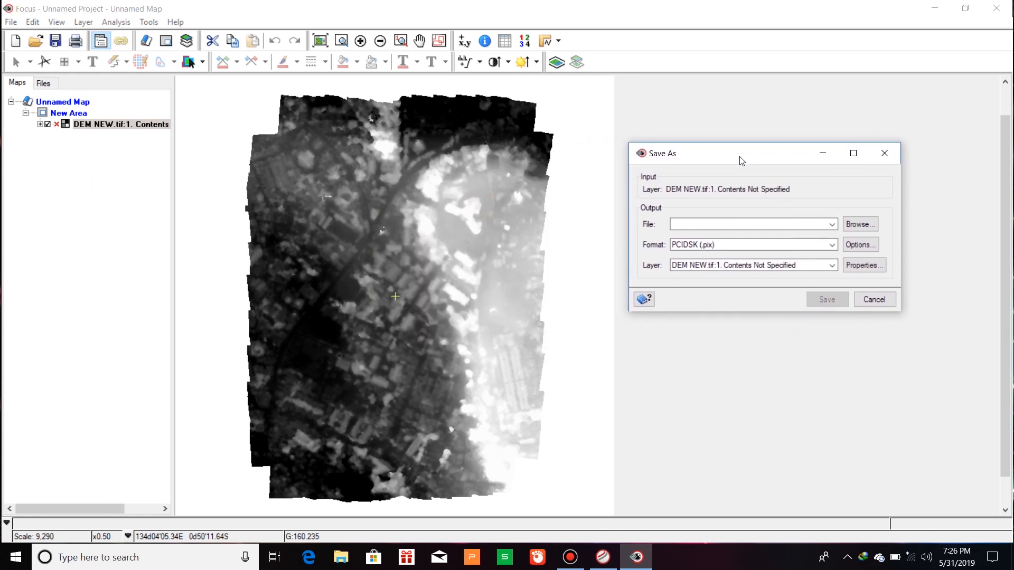
pyautogui.click(831, 244)
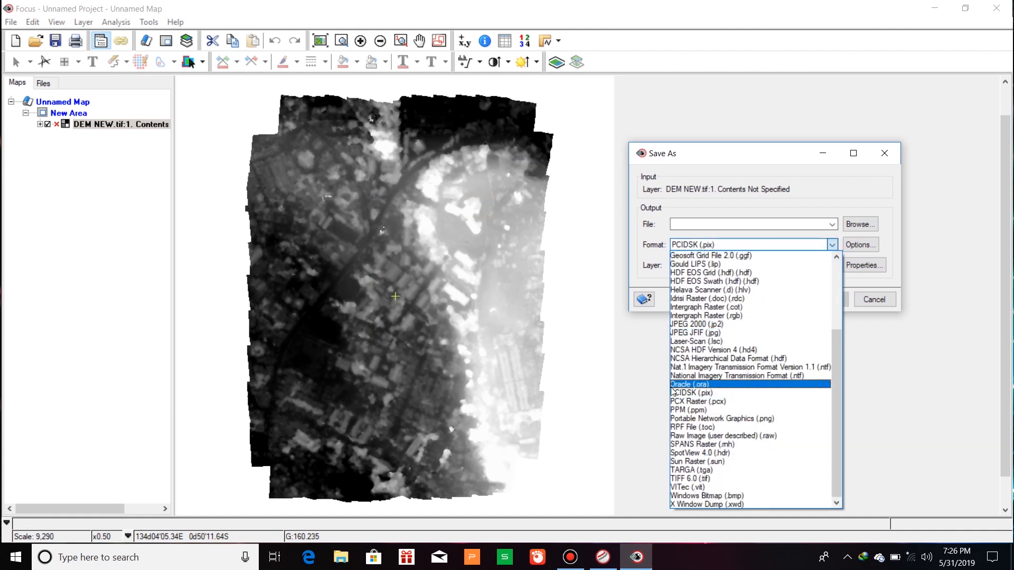
pyautogui.click(874, 195)
# Browse to the Pelatihan Pemetaan DRONE folder for the output file and create a new folder there named Data Hasil Geomatica
pyautogui.click(860, 226)
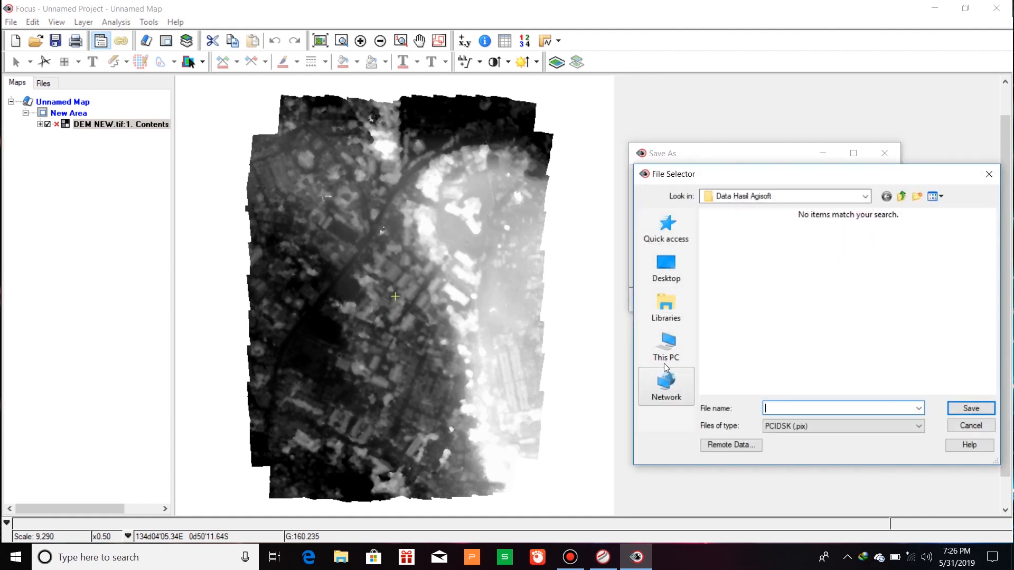
pyautogui.click(865, 196)
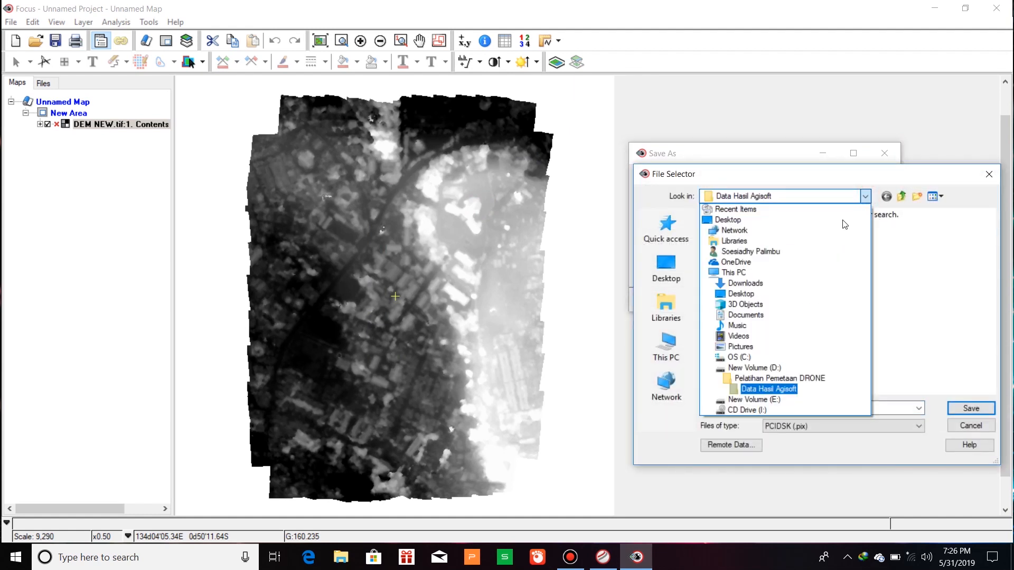
pyautogui.click(767, 382)
pyautogui.click(799, 323)
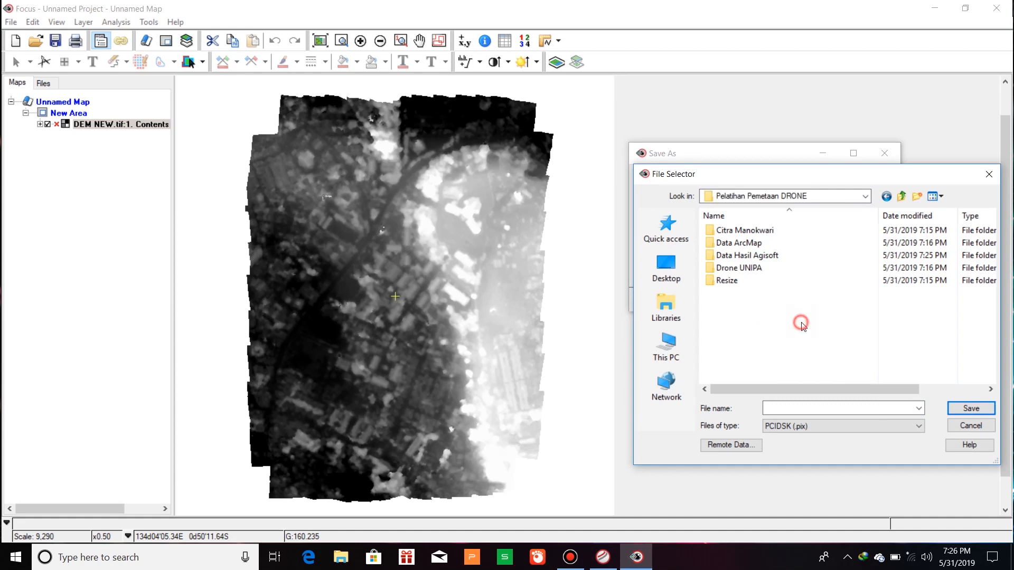
pyautogui.rightClick(801, 323)
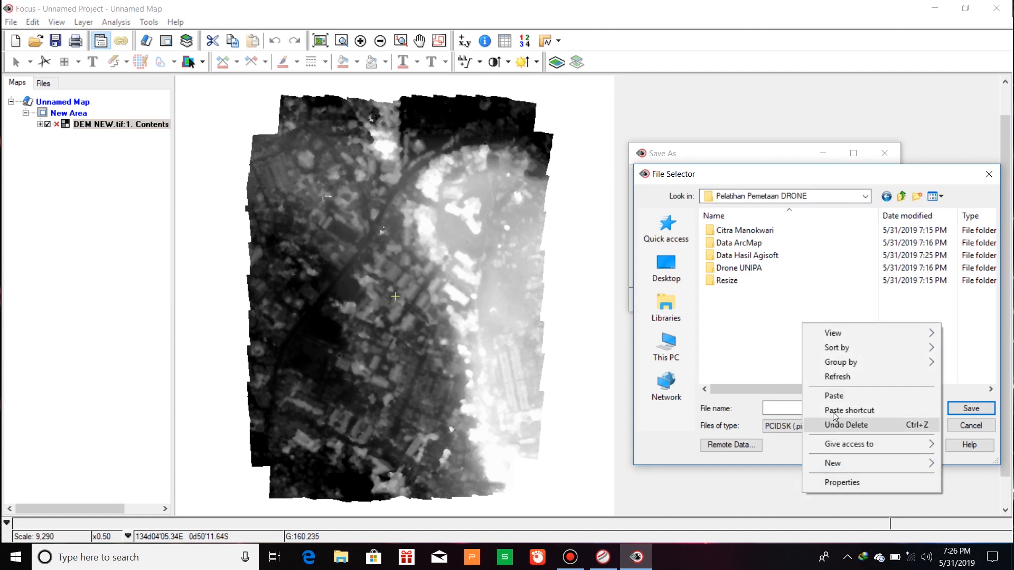
pyautogui.click(843, 466)
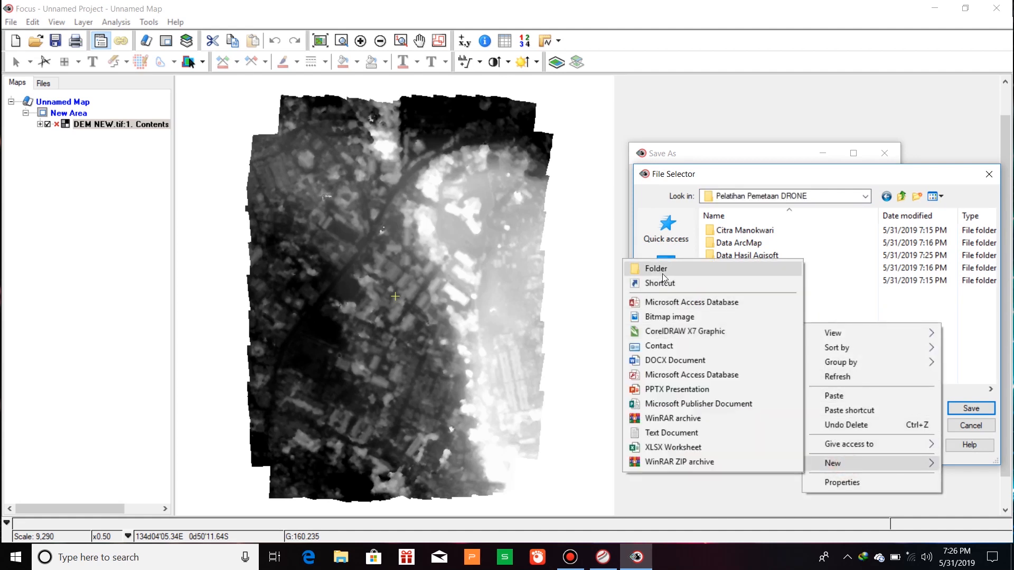
pyautogui.click(665, 272)
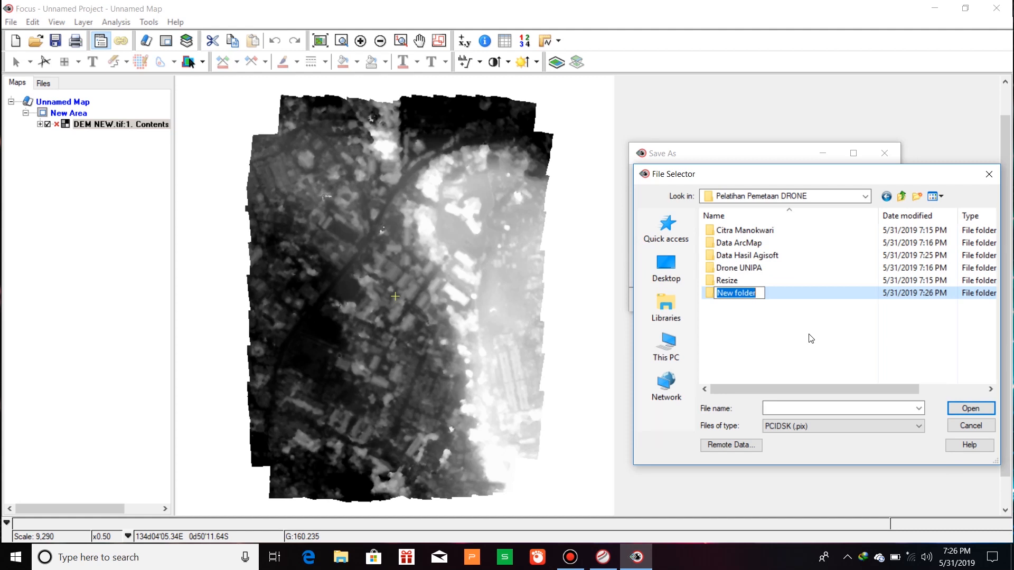
pyautogui.write('Data ')
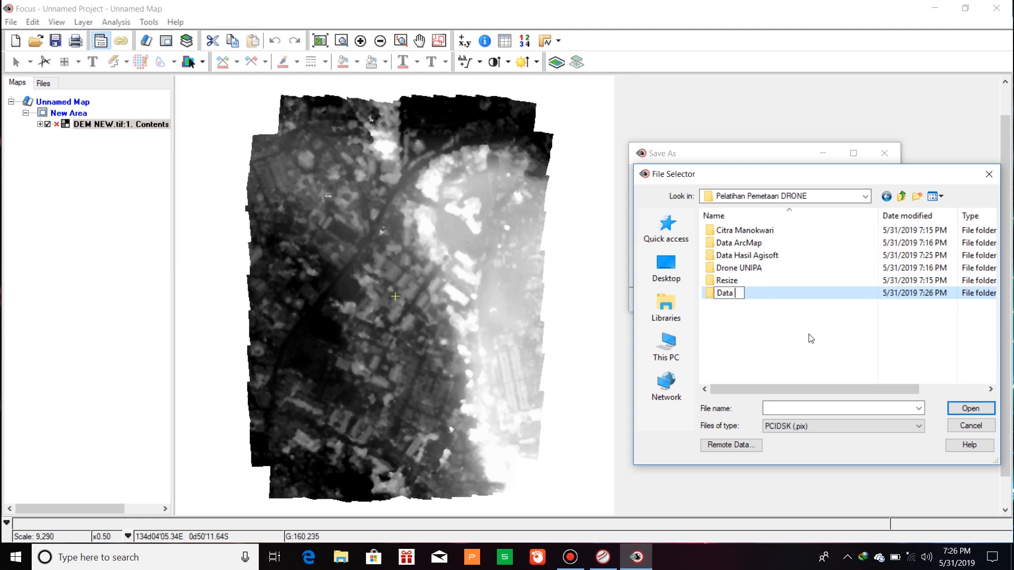
pyautogui.write('Hasil Geomatica')
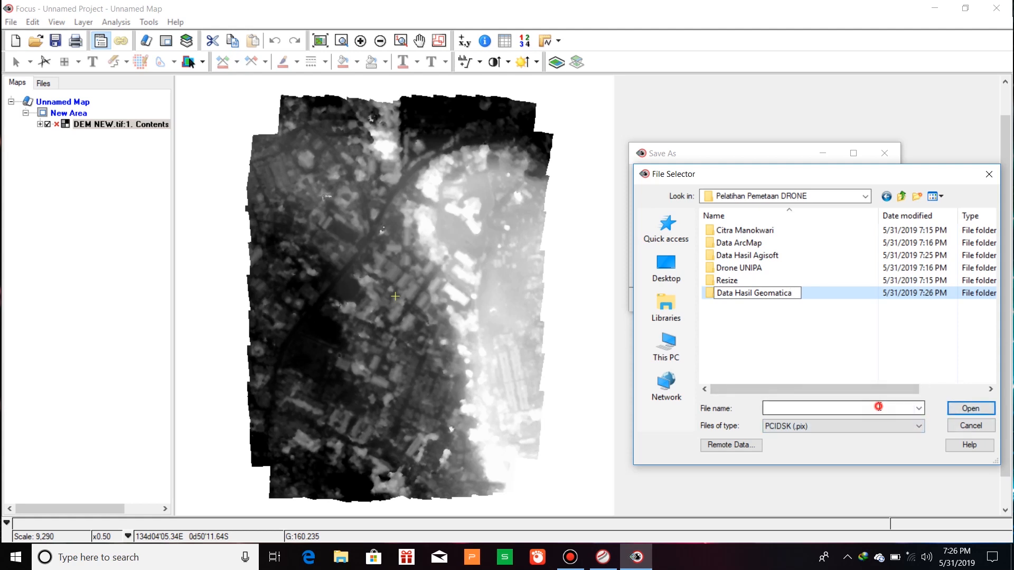
pyautogui.click(878, 399)
# Save the DEM layer in the Data Hasil Geomatica folder under the file name Data DEM Modif
pyautogui.doubleClick(876, 294)
pyautogui.click(850, 405)
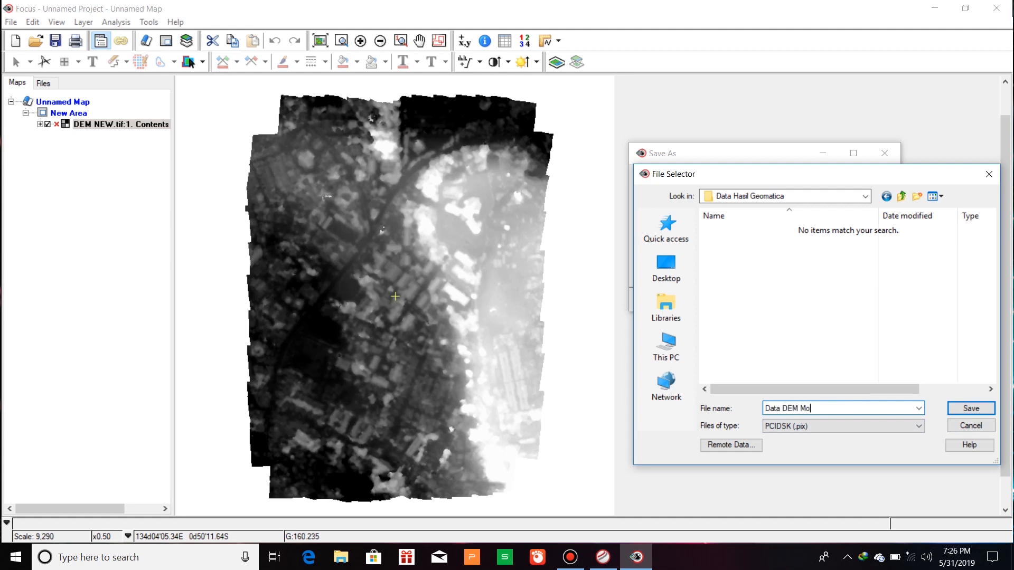
pyautogui.click(967, 408)
pyautogui.click(834, 300)
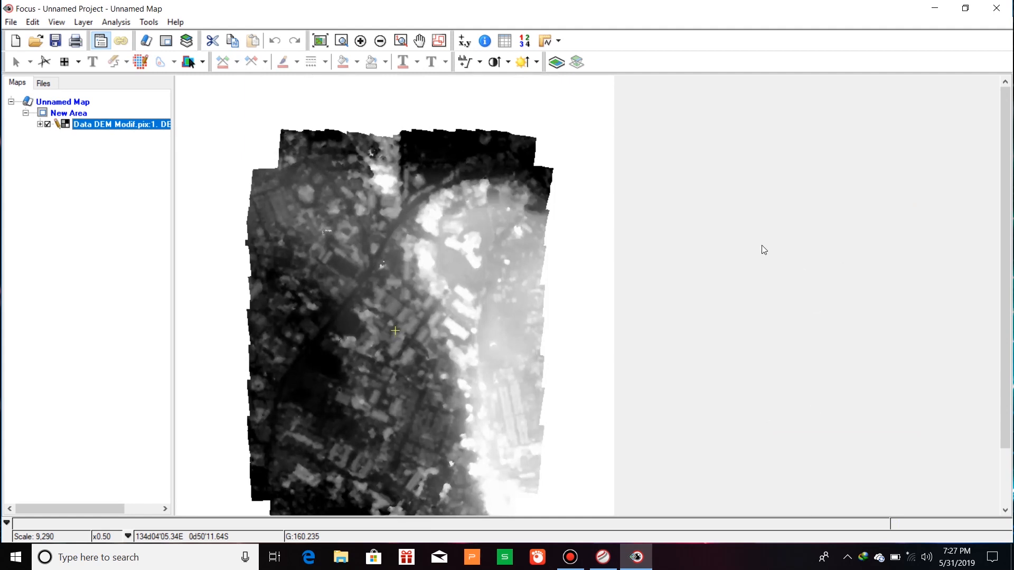
pyautogui.click(714, 160)
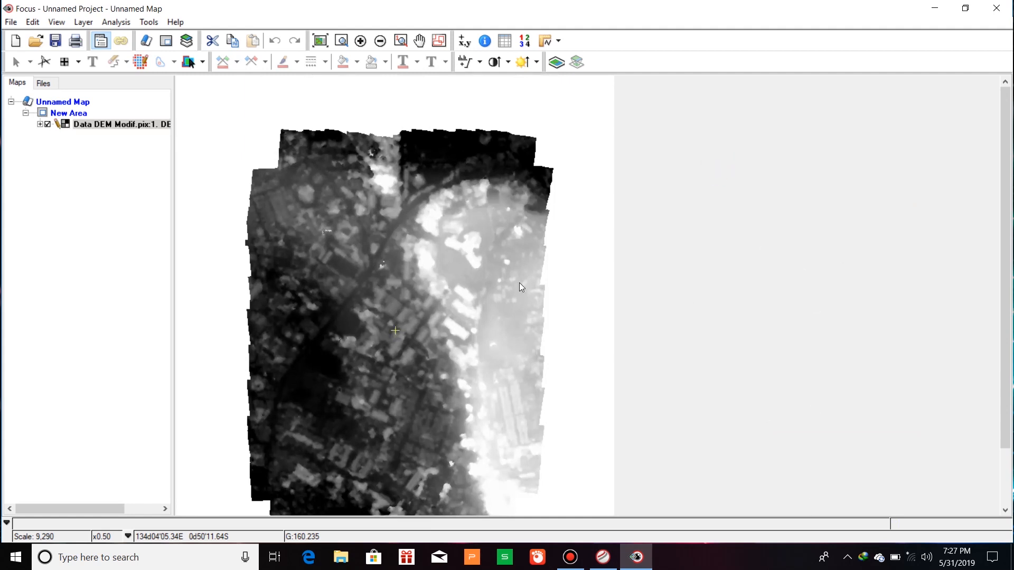
# Open DEM Editing for the Data DEM Modif layer and move its window clear of the full DEM image
pyautogui.click(83, 21)
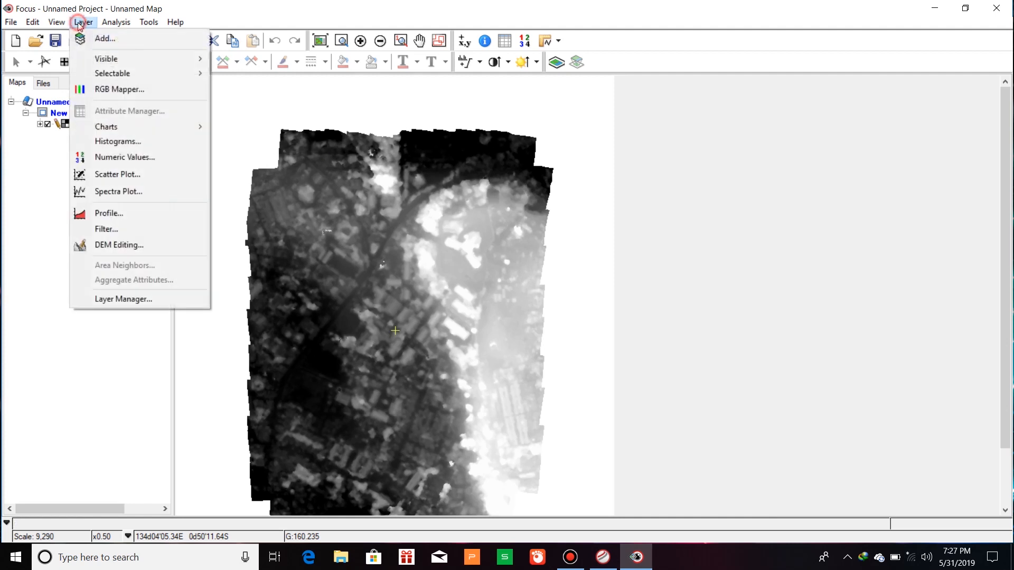
pyautogui.click(113, 247)
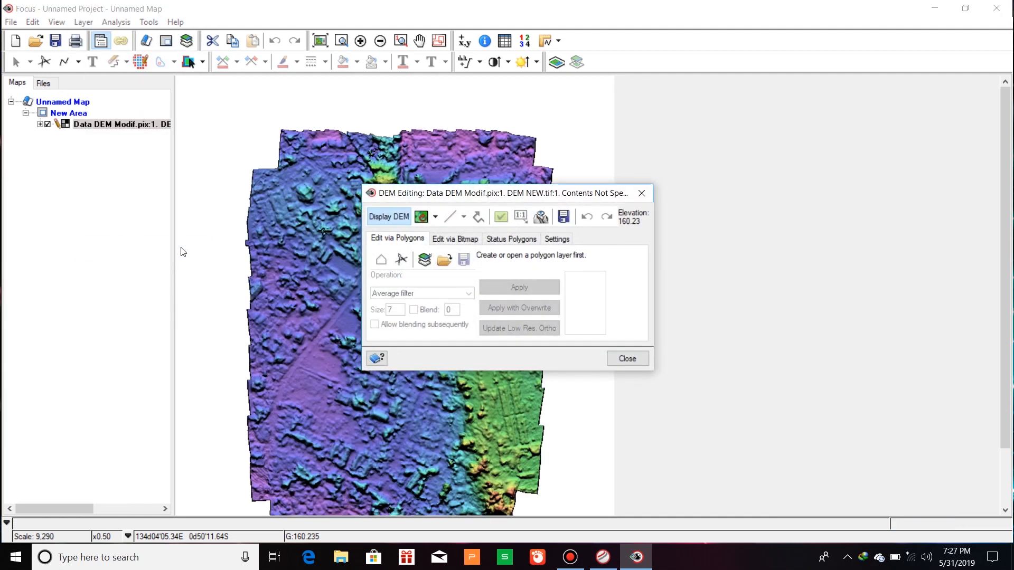
pyautogui.moveTo(539, 194); pyautogui.dragTo(878, 153)
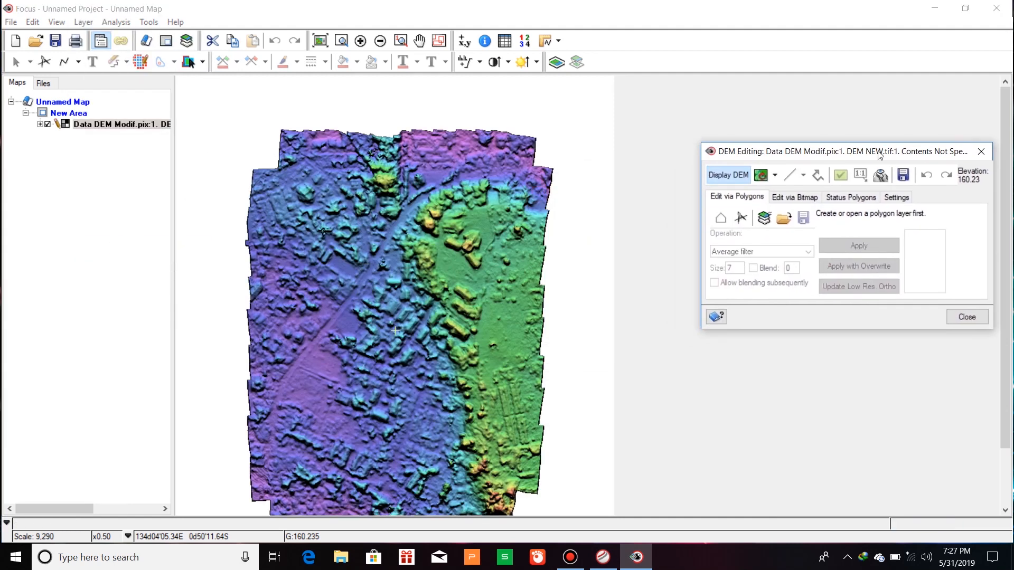
pyautogui.moveTo(1009, 422); pyautogui.dragTo(1007, 461)
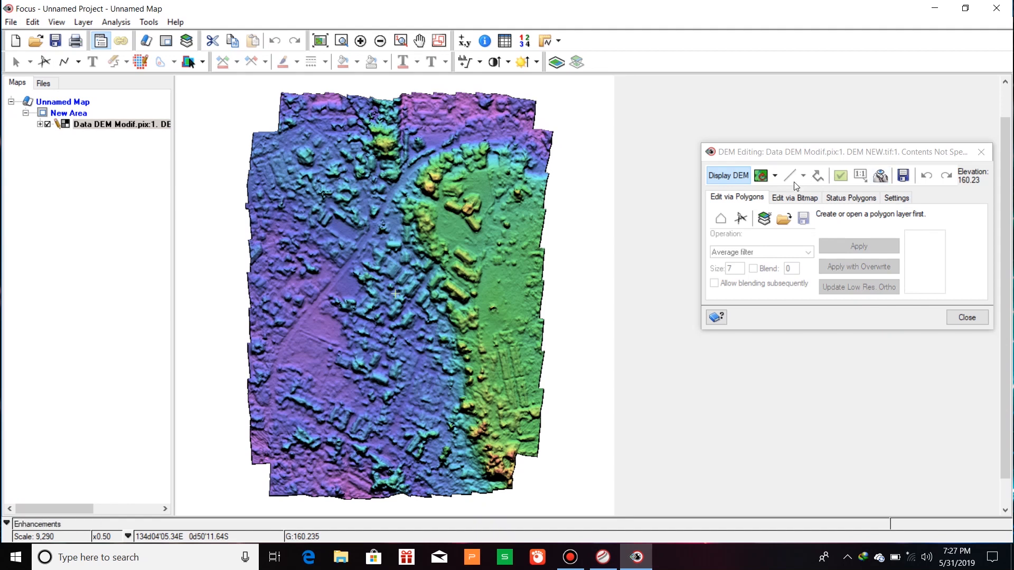
# Create a new DEM editing polygon layer and draw a four-cornered polygon enclosing the entire DEM
pyautogui.click(764, 219)
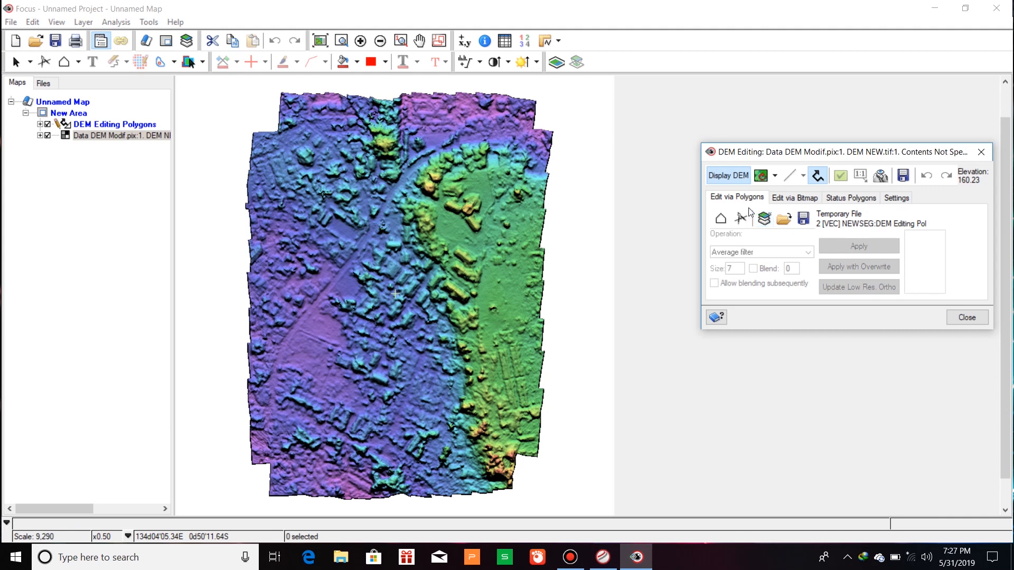
pyautogui.click(721, 220)
pyautogui.click(242, 86)
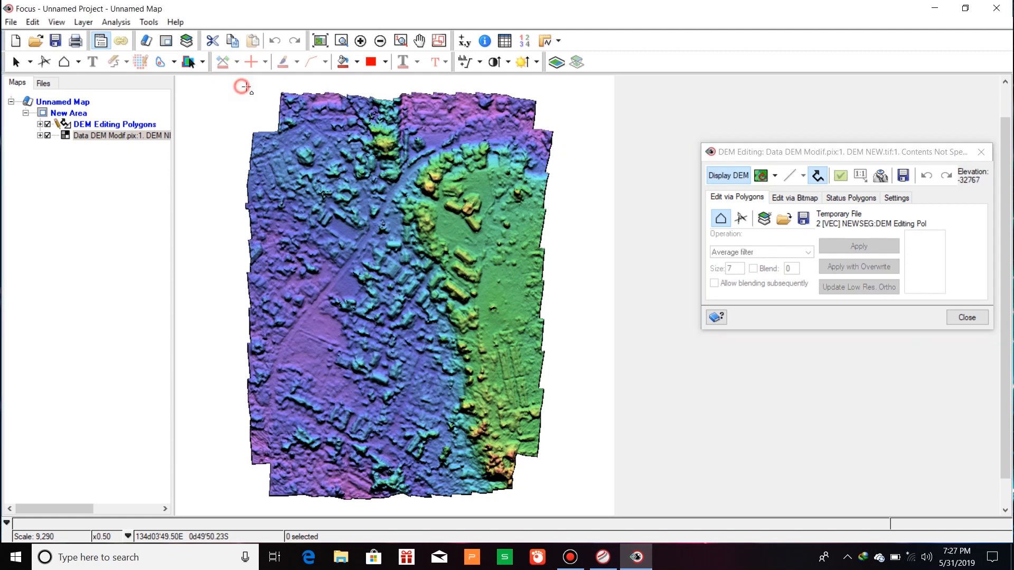
pyautogui.click(582, 88)
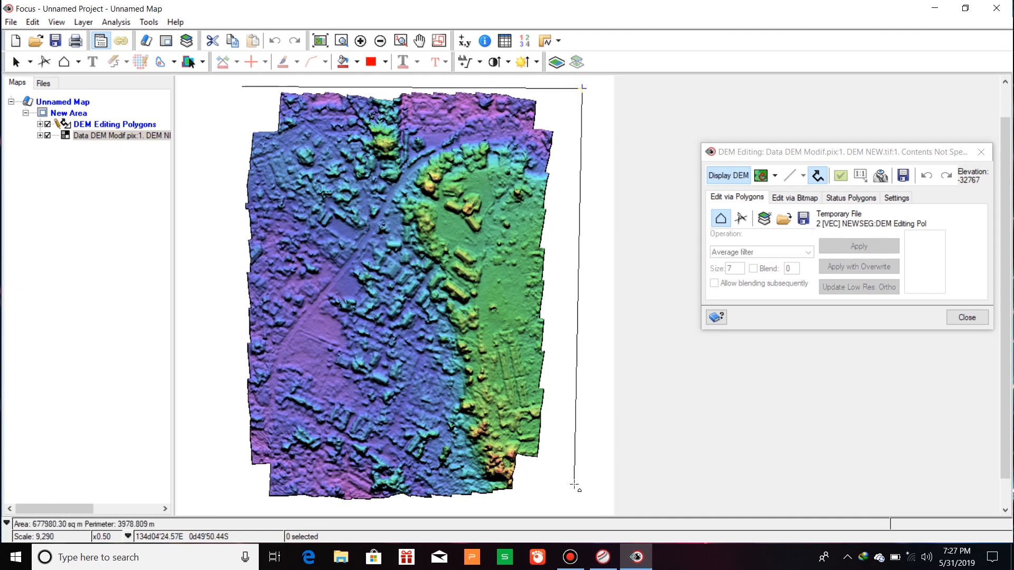
pyautogui.click(582, 512)
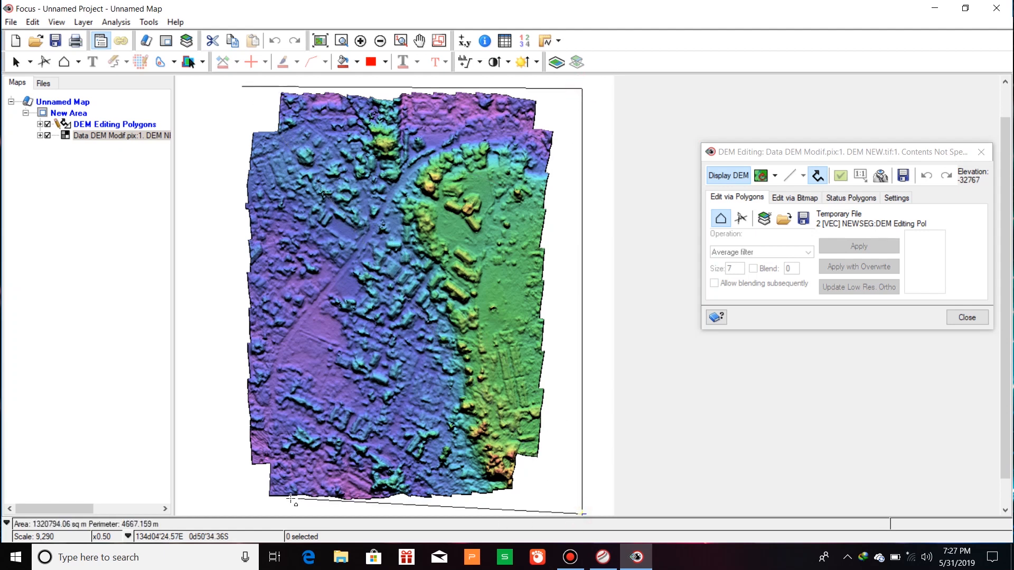
pyautogui.doubleClick(222, 511)
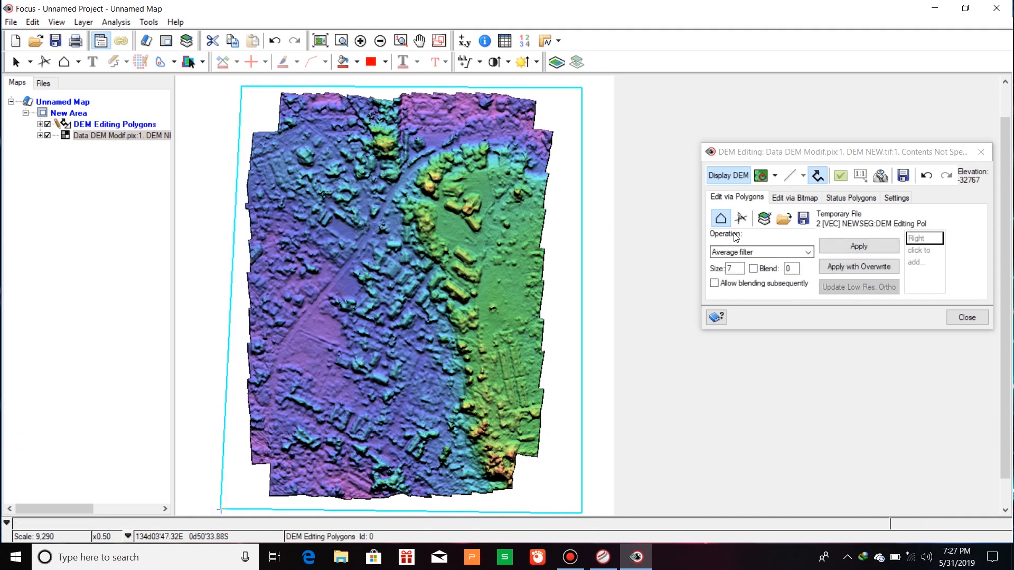
# Apply the Terrain filter (flat) twice to the DEM inside the polygon and close DEM Editing
pyautogui.click(774, 255)
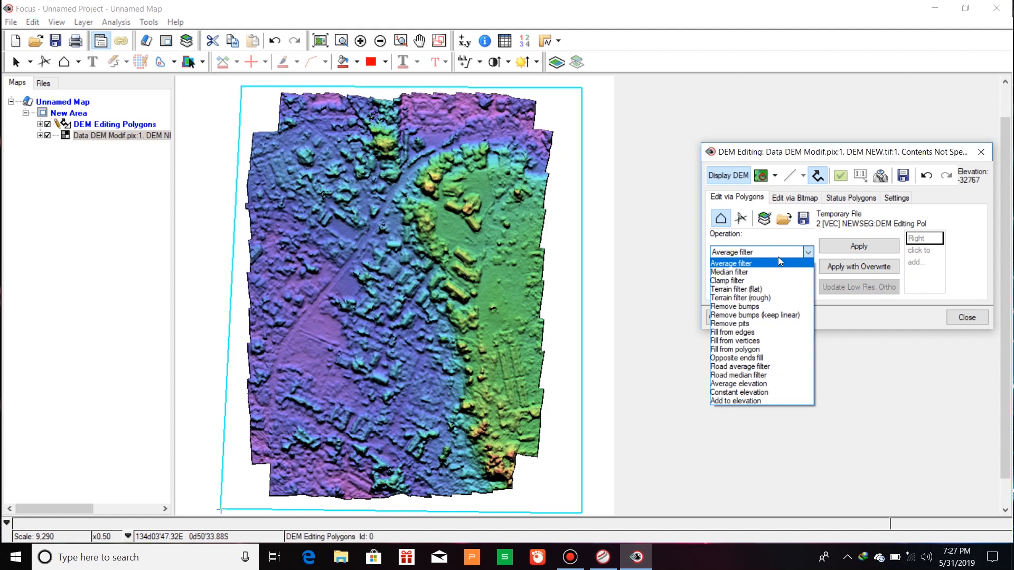
pyautogui.click(764, 290)
pyautogui.click(843, 253)
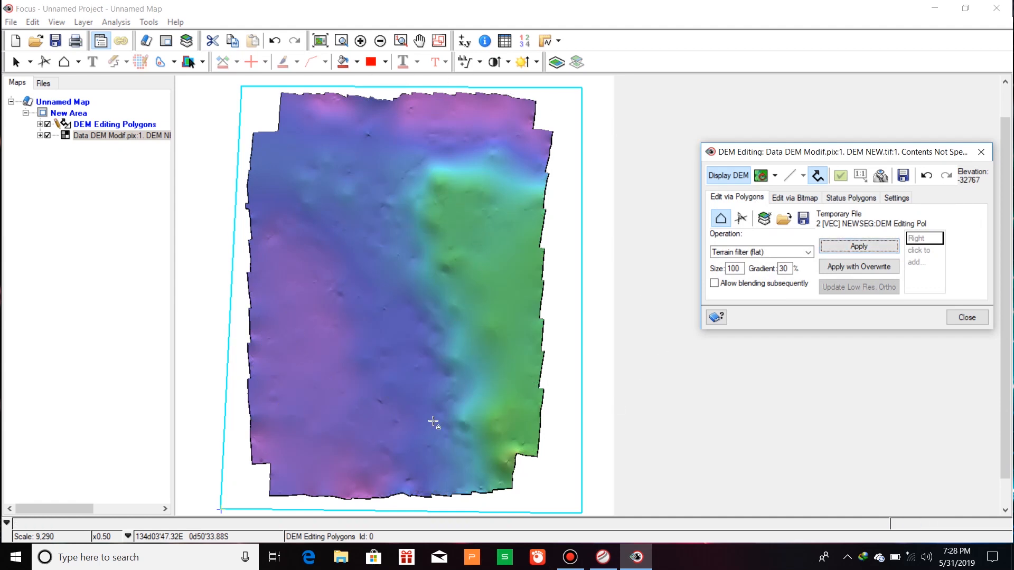
pyautogui.click(858, 249)
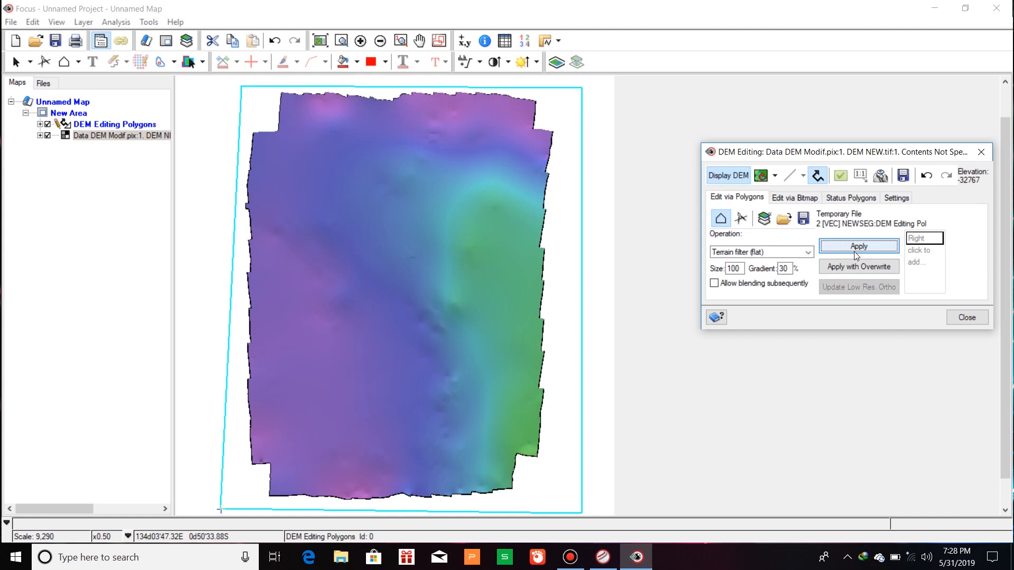
pyautogui.click(975, 316)
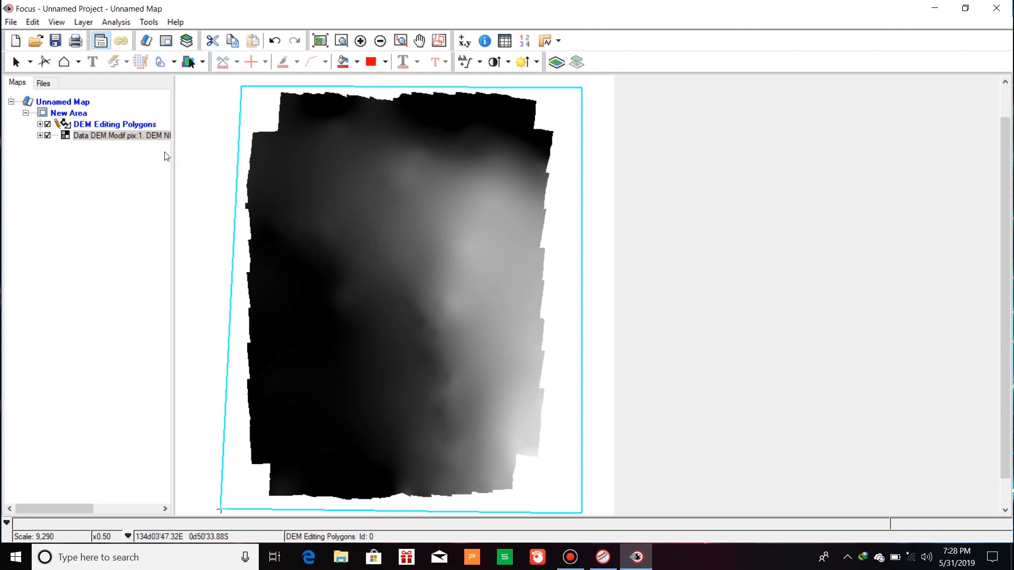
pyautogui.doubleClick(122, 136)
pyautogui.rightClick(121, 136)
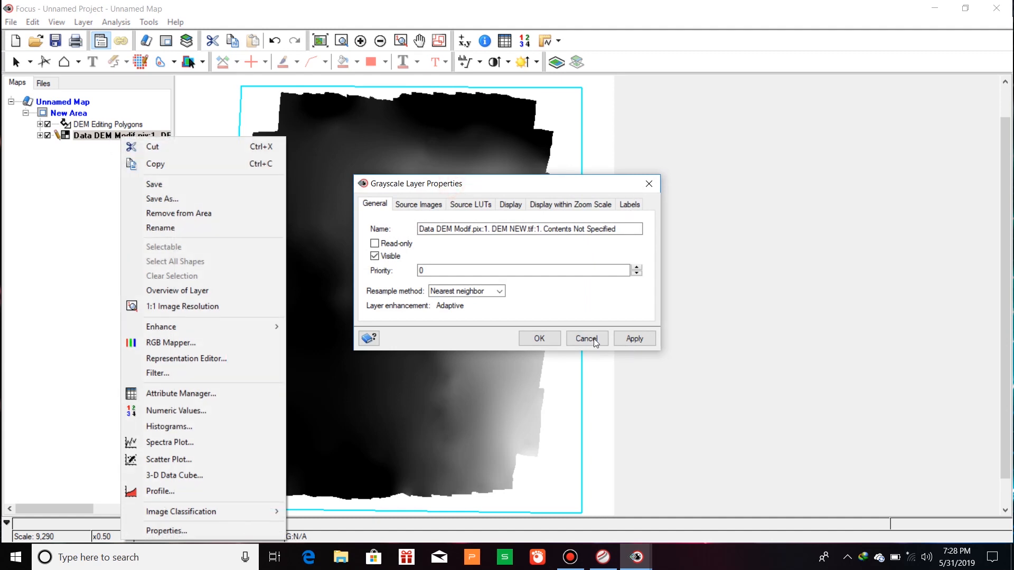
pyautogui.click(587, 338)
# Start saving the filtered Data DEM Modif layer as a new file in TIFF 6.0 (.tif) format
pyautogui.rightClick(105, 137)
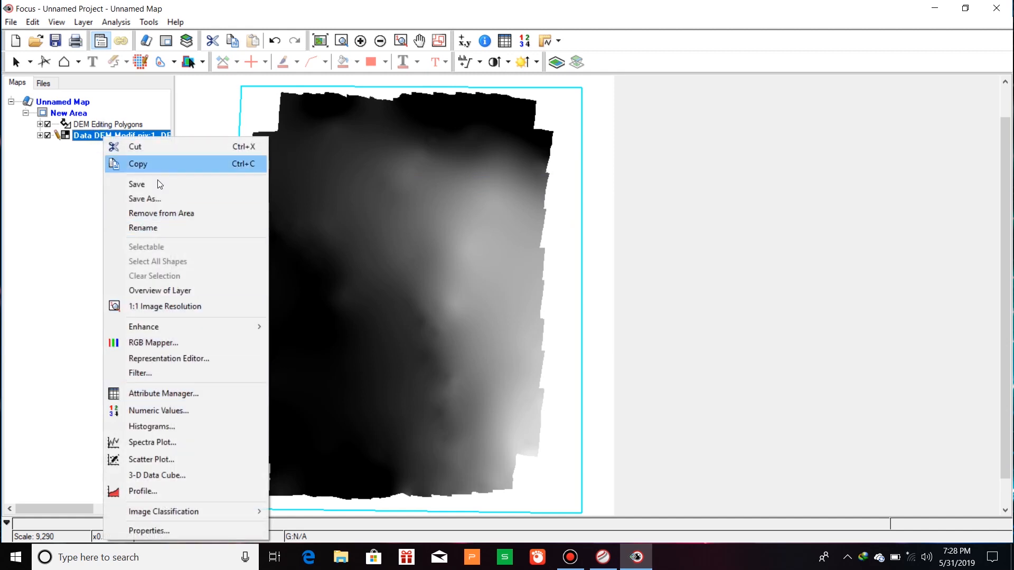
pyautogui.click(156, 198)
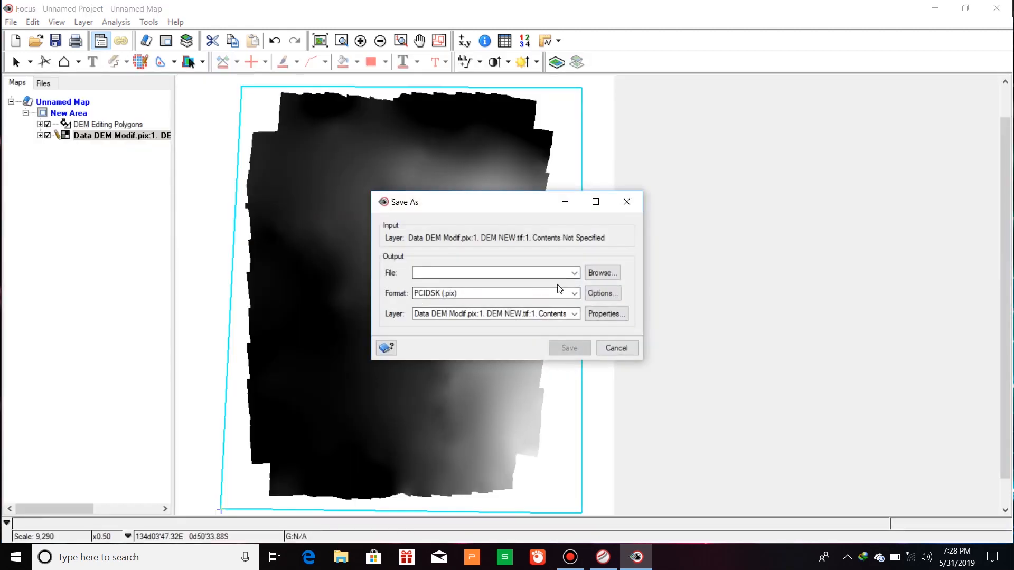
pyautogui.click(574, 294)
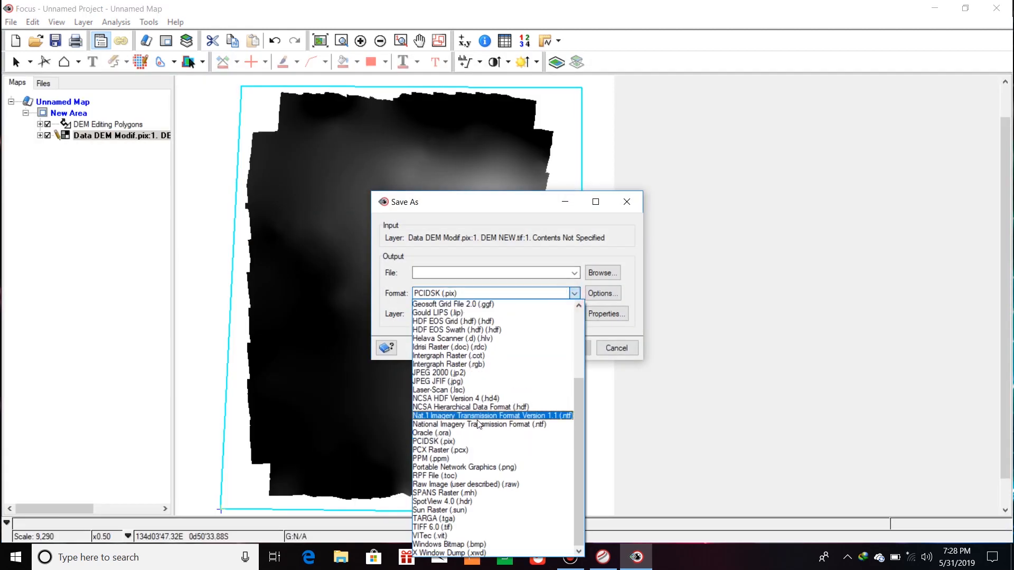
pyautogui.click(452, 527)
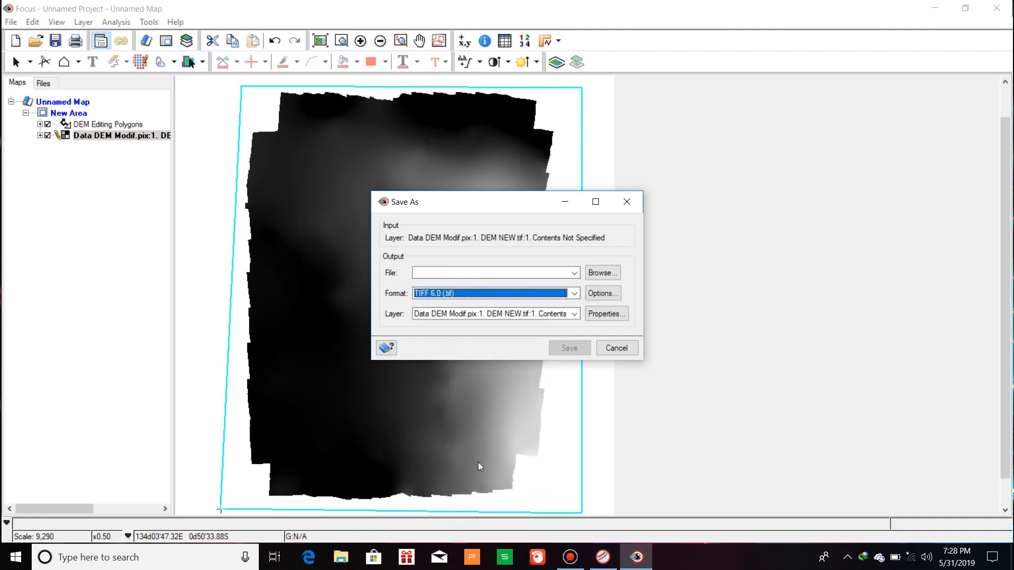
# Name the output file TIFF OK Masuk Olah Arcgis in the Data Hasil Geomatica folder and save the layer
pyautogui.click(573, 273)
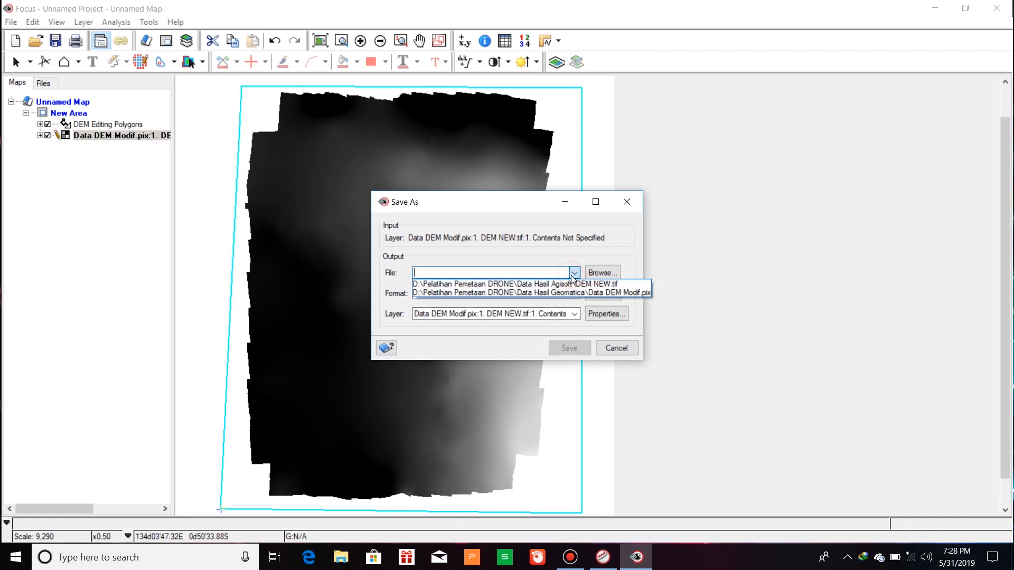
pyautogui.click(605, 273)
pyautogui.click(605, 273)
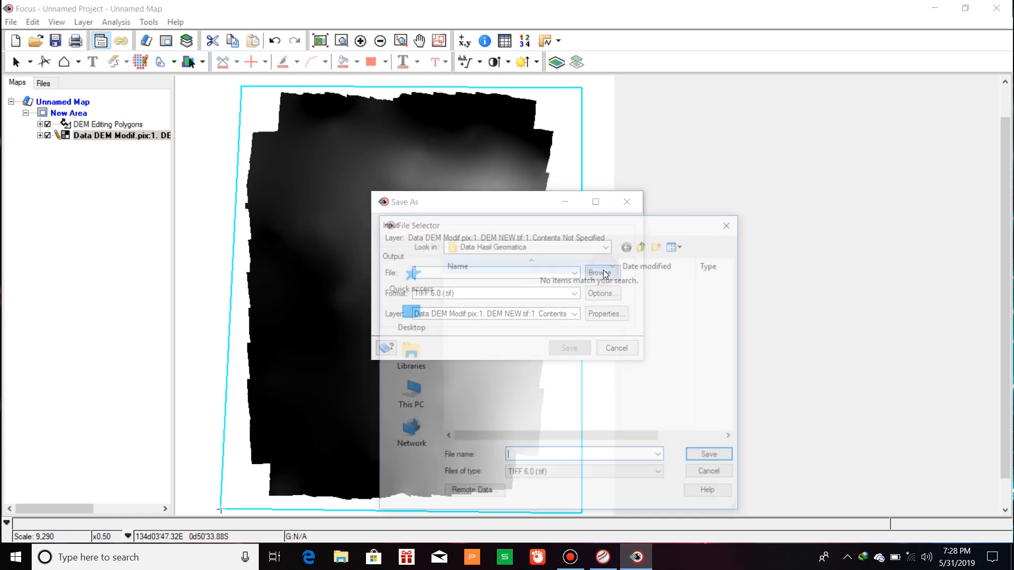
pyautogui.click(581, 459)
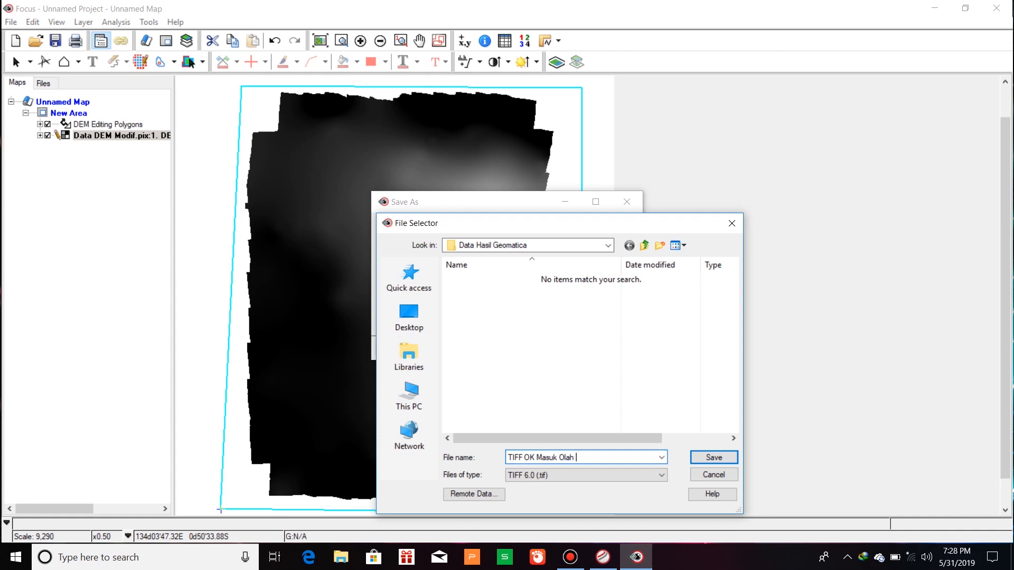
pyautogui.write('is')
pyautogui.click(714, 457)
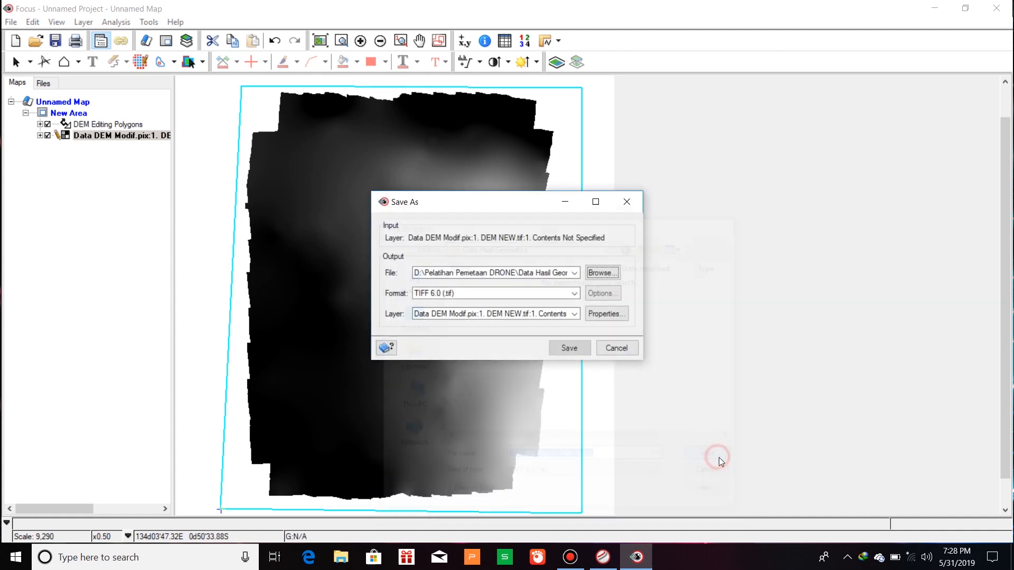
pyautogui.click(566, 348)
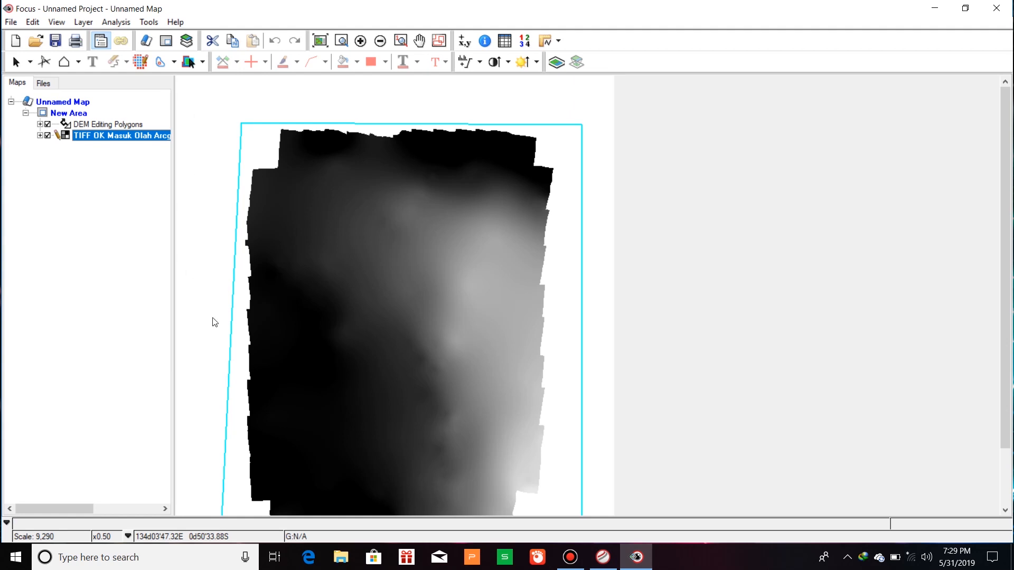
# Close Focus and save the project changes in the Data Hasil Geomatica folder as Pengolahan Geomatica
pyautogui.click(996, 8)
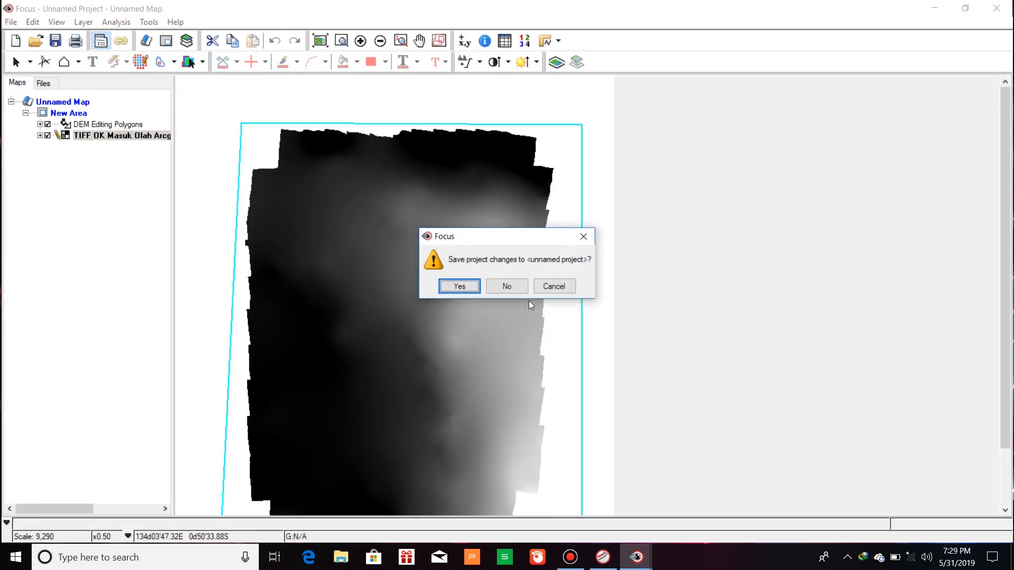
pyautogui.click(458, 287)
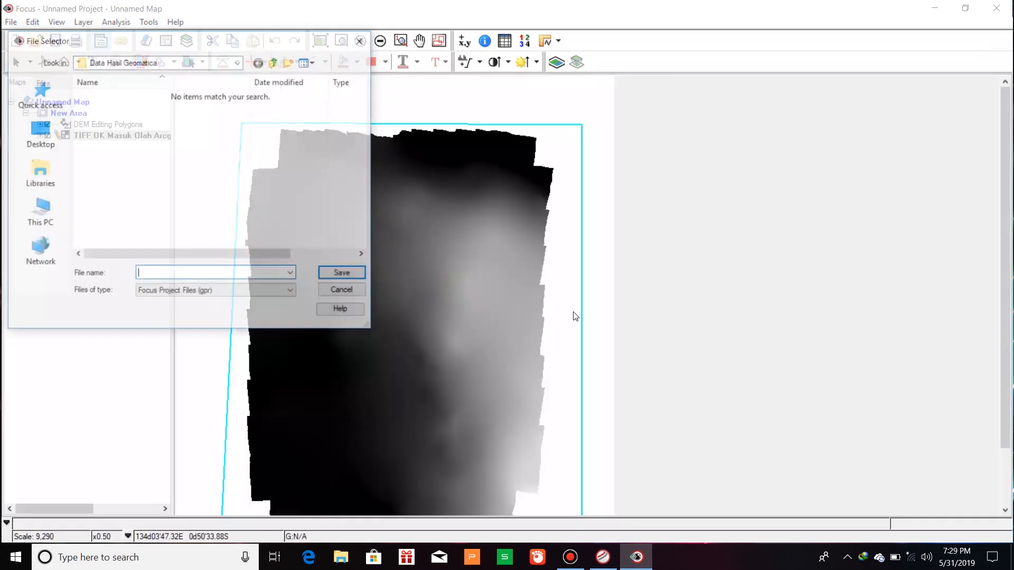
pyautogui.click(224, 274)
pyautogui.write('Pengolahan')
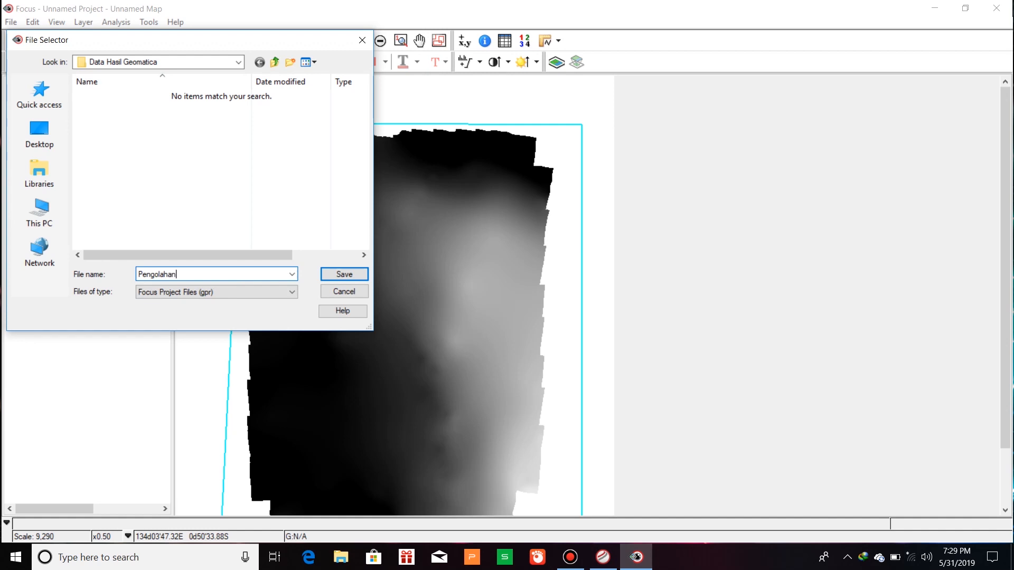
pyautogui.write(' Geomatica')
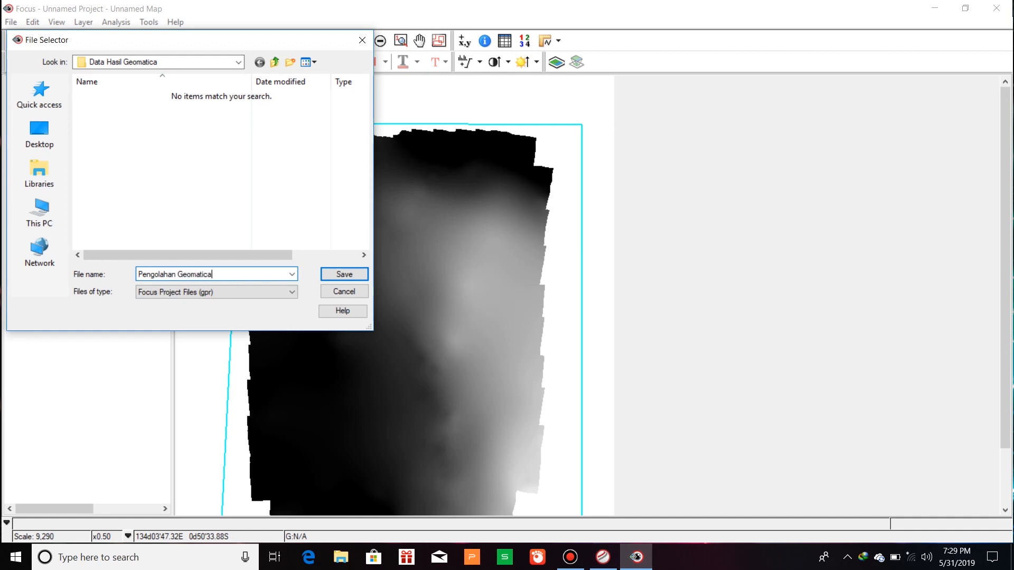
pyautogui.click(341, 275)
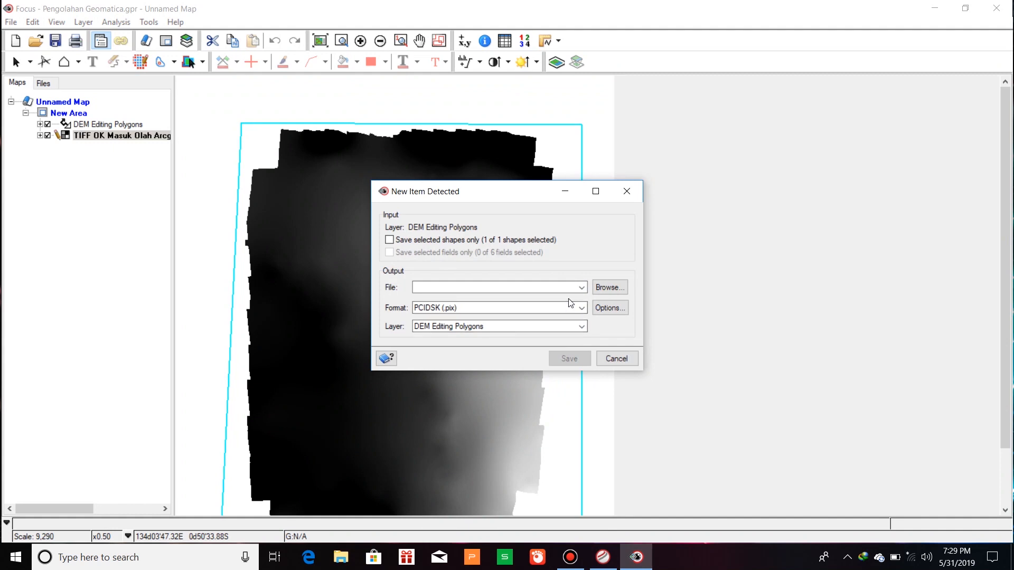
# Save the DEM Editing Polygons layer as the PCIDSK file Data Geomatica in Data Hasil Geomatica, and close the Geomatica 2014 launcher
pyautogui.click(610, 289)
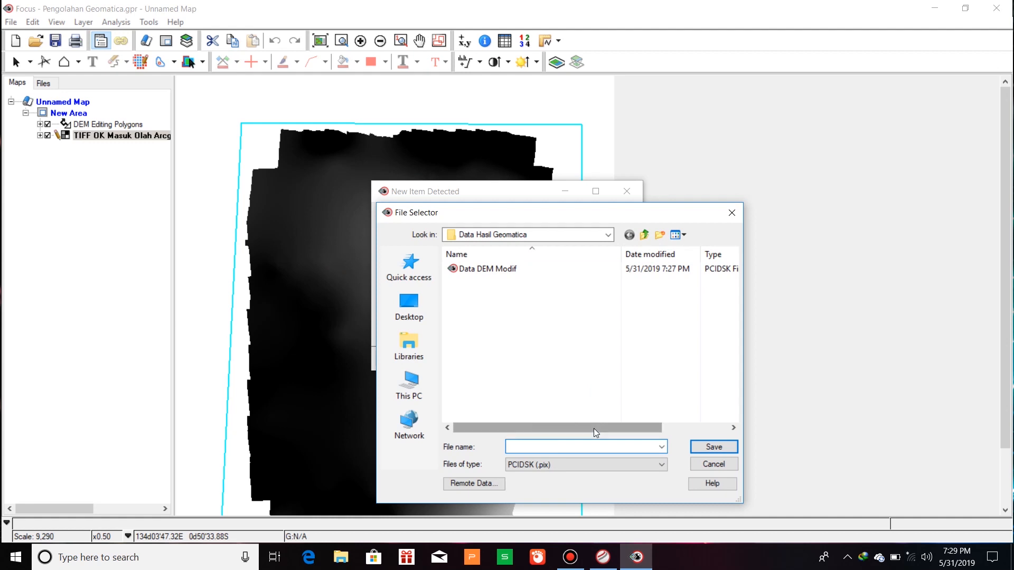
pyautogui.write('Data ')
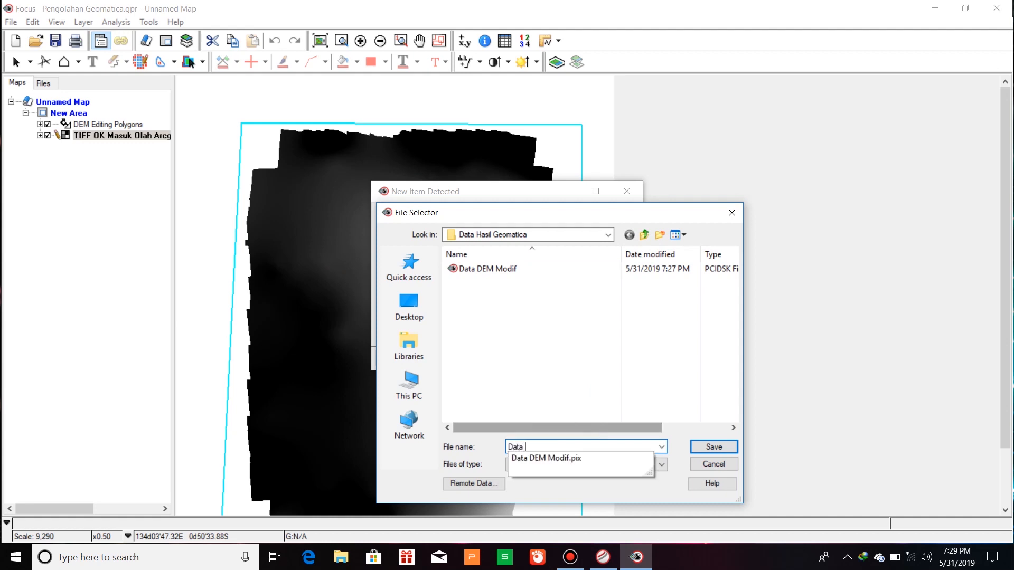
pyautogui.write('Geomatica')
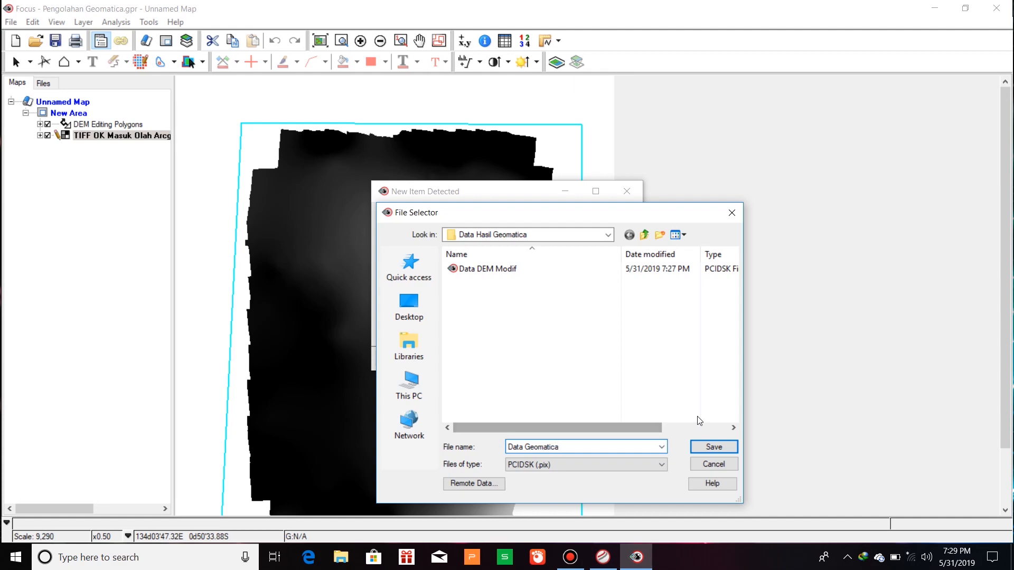
pyautogui.click(710, 446)
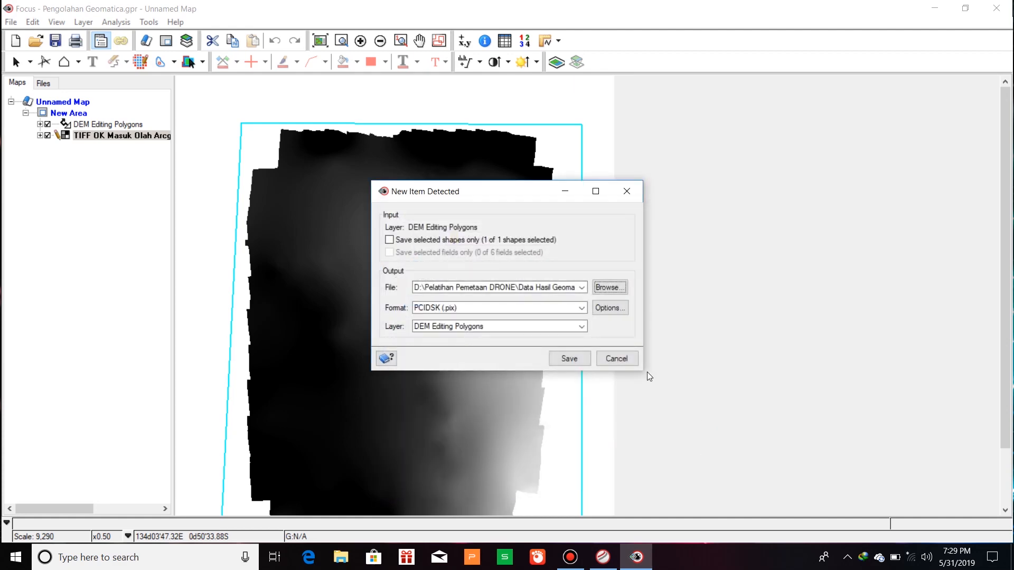
pyautogui.click(567, 362)
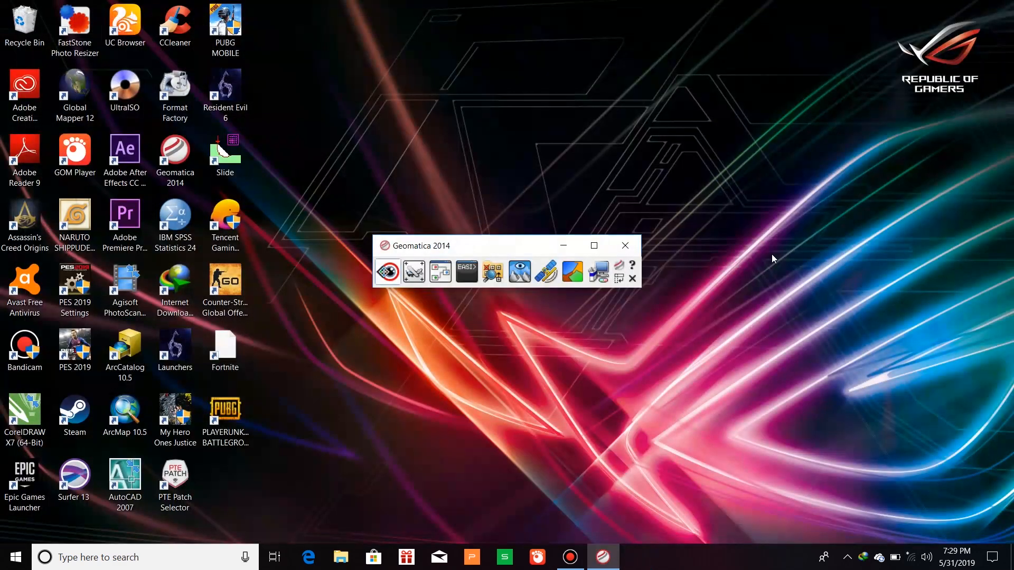
pyautogui.click(625, 246)
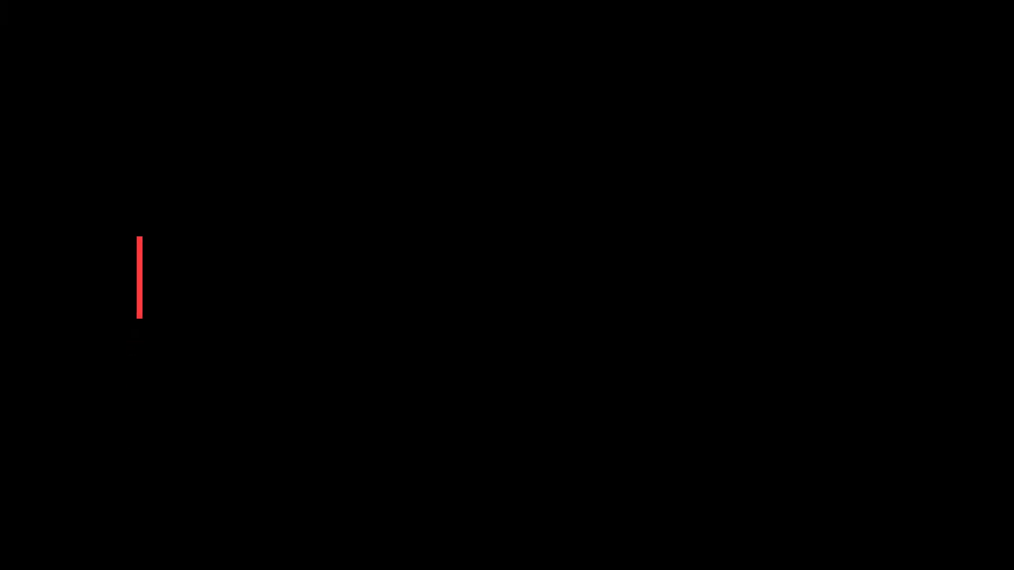